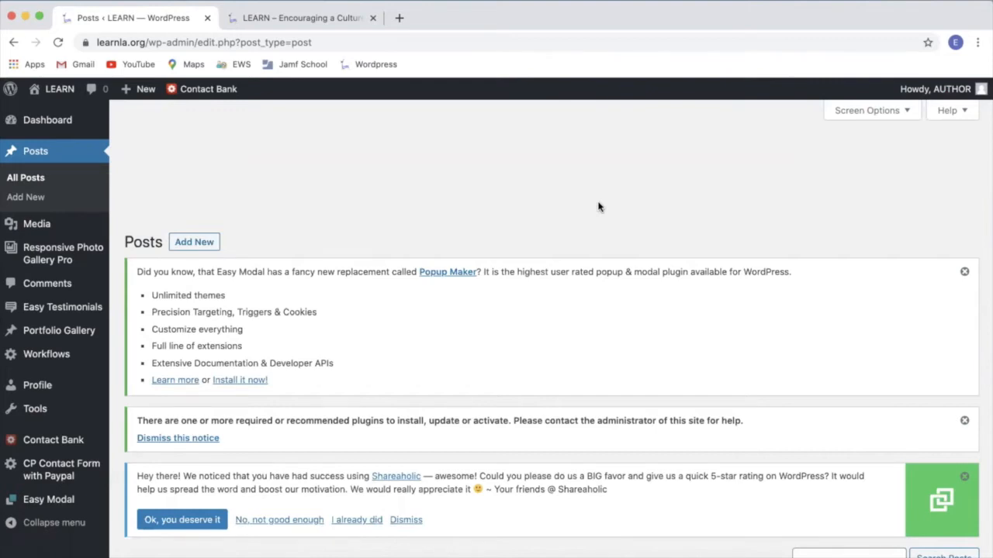
# - Go to the site's dashboard and open the list of all posts
pyautogui.moveTo(941, 91)
pyautogui.click(69, 122)
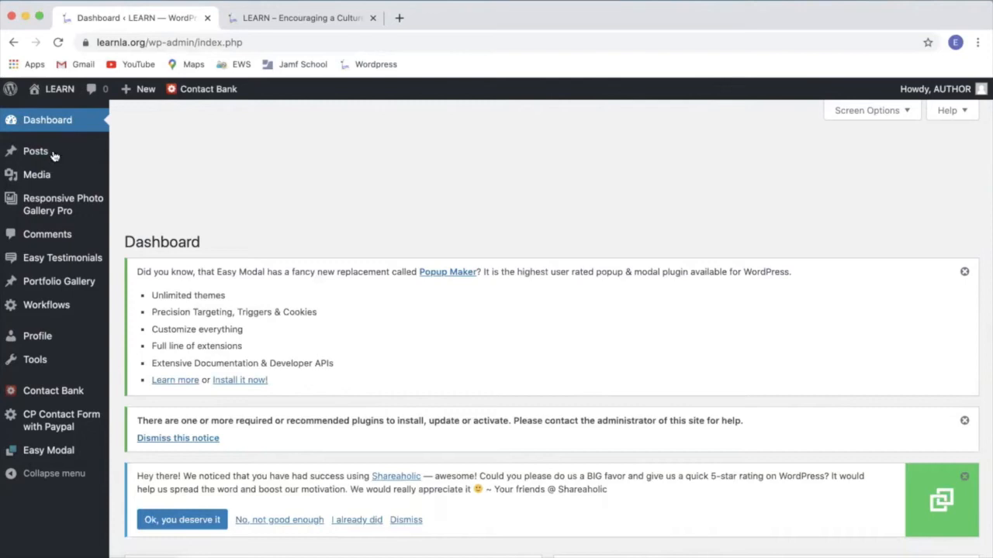
pyautogui.moveTo(47, 154)
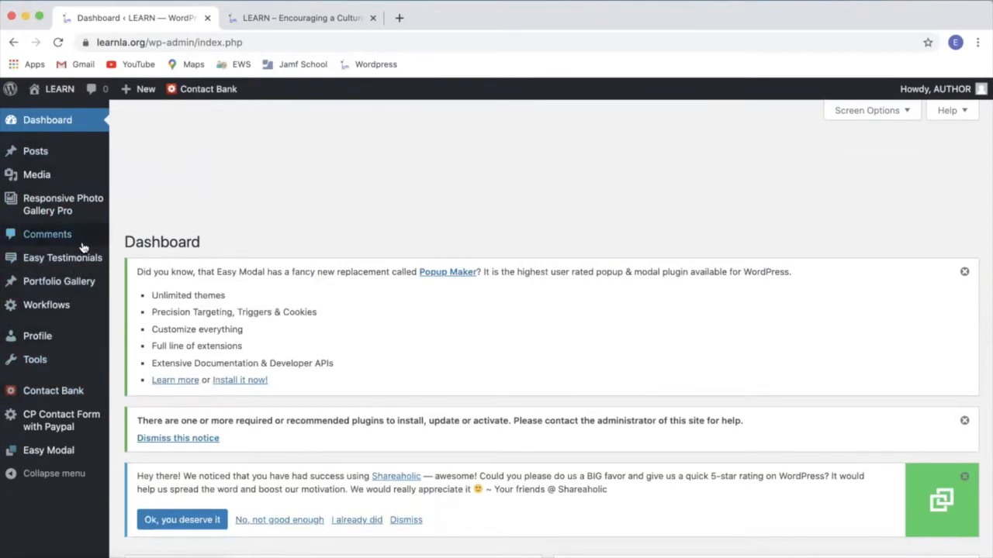
pyautogui.click(75, 150)
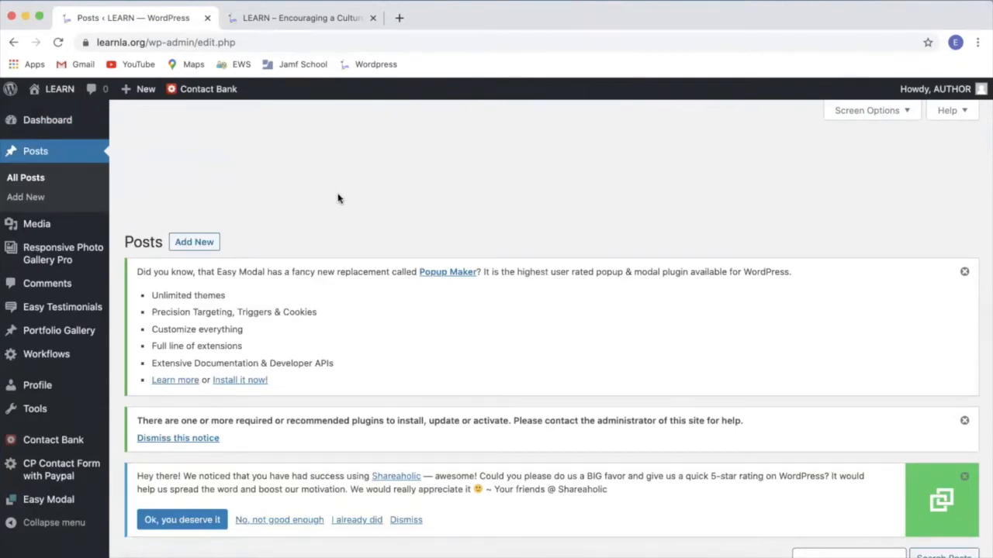
# - Open the "Pioneer PREP Program" post for editing
pyautogui.scroll(-3, 338, 197)
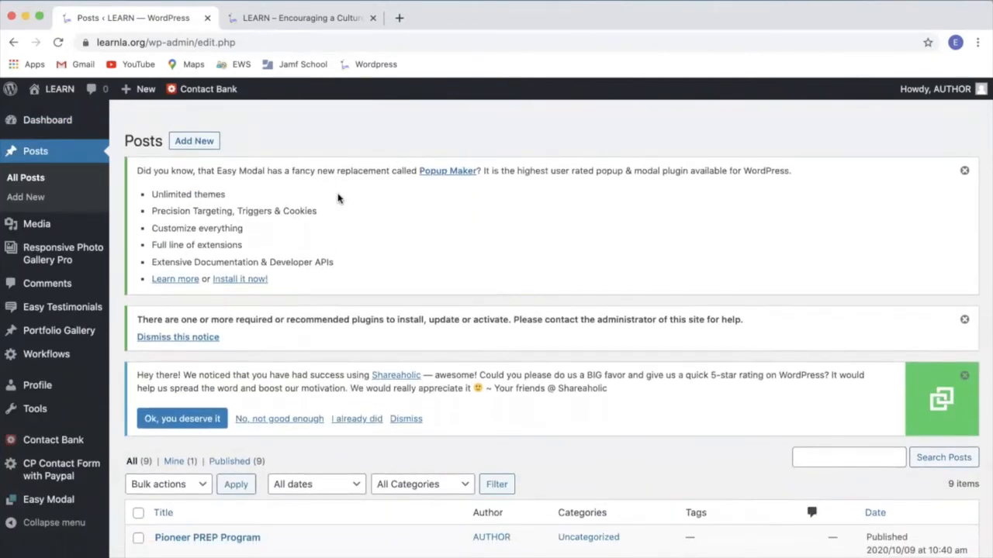
pyautogui.scroll(3, 339, 197)
pyautogui.scroll(-5, 338, 197)
pyautogui.scroll(-8, 339, 197)
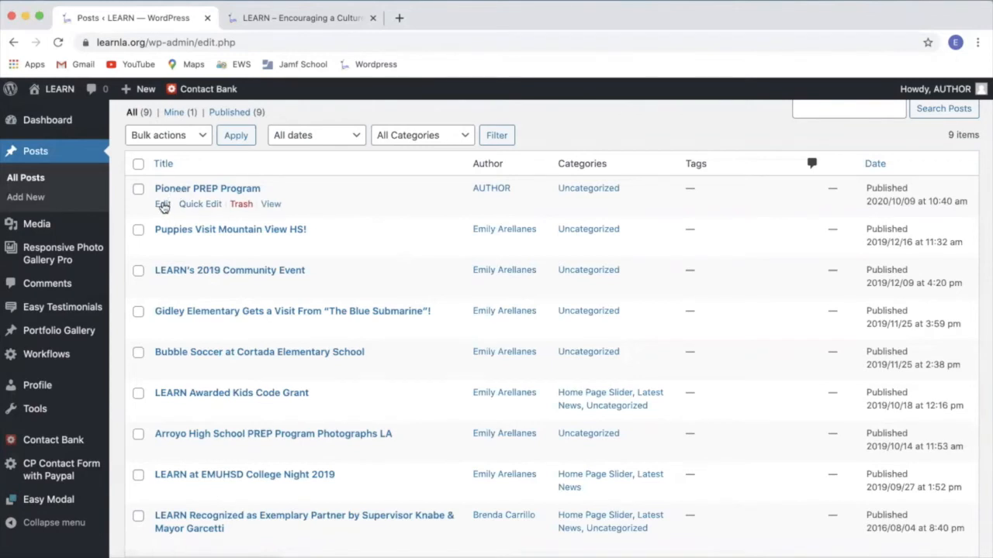
pyautogui.click(161, 206)
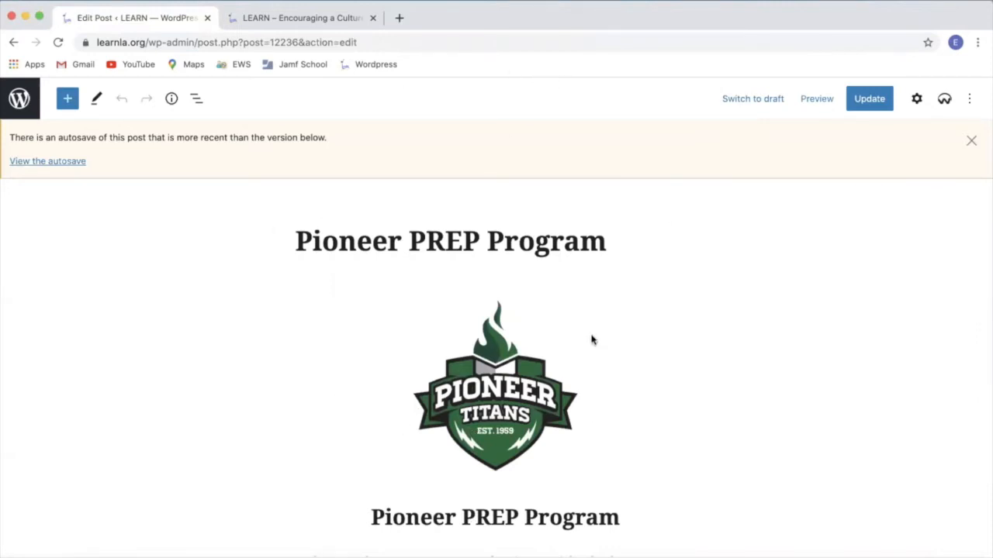
# - Review the post's content from the title and logo to the site coordinator section and the last paragraph
pyautogui.scroll(-1, 591, 339)
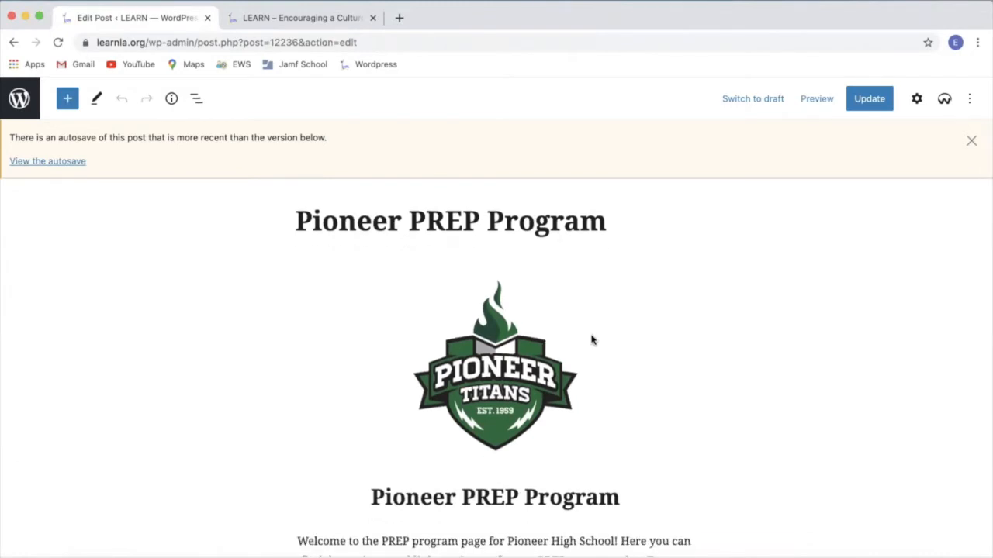
pyautogui.scroll(-4, 591, 339)
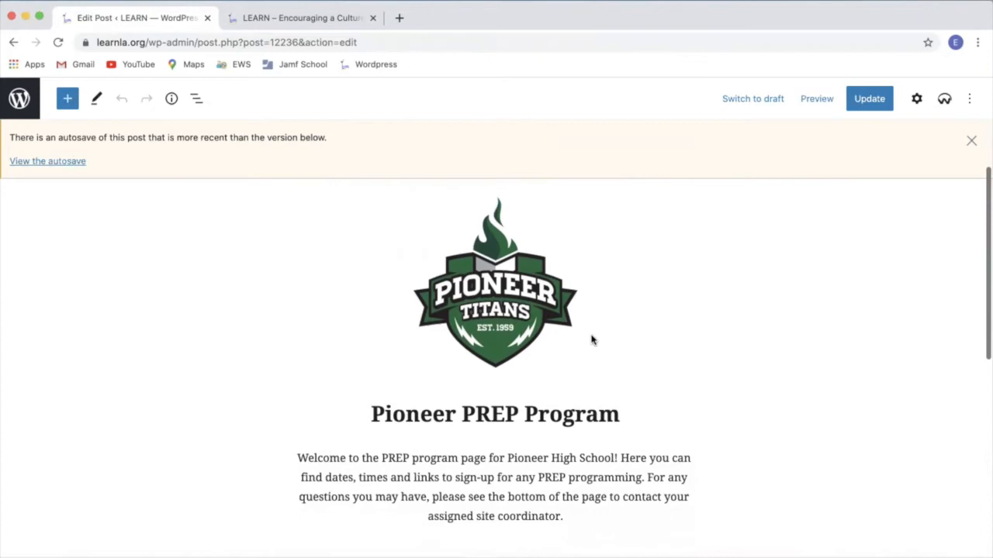
pyautogui.scroll(-2, 591, 339)
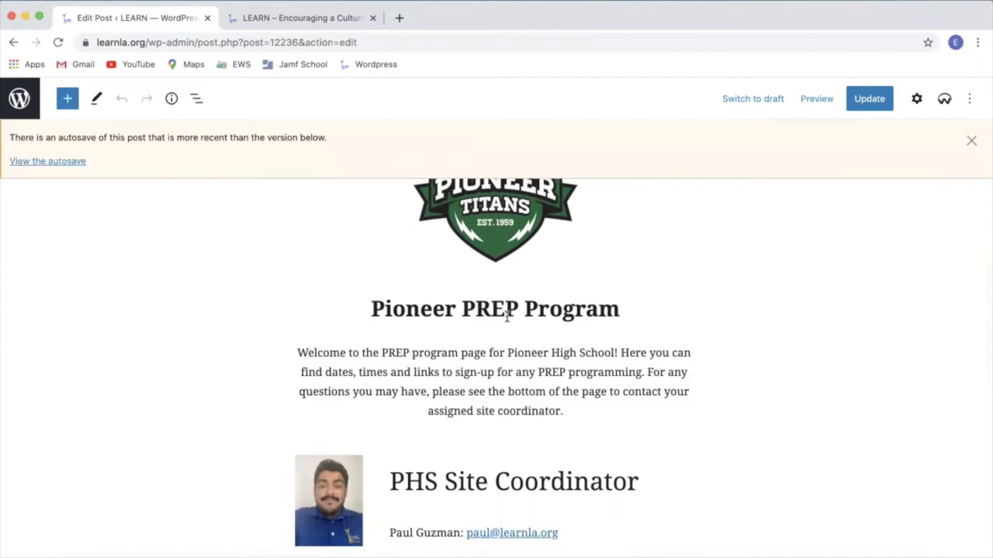
pyautogui.scroll(2, 507, 314)
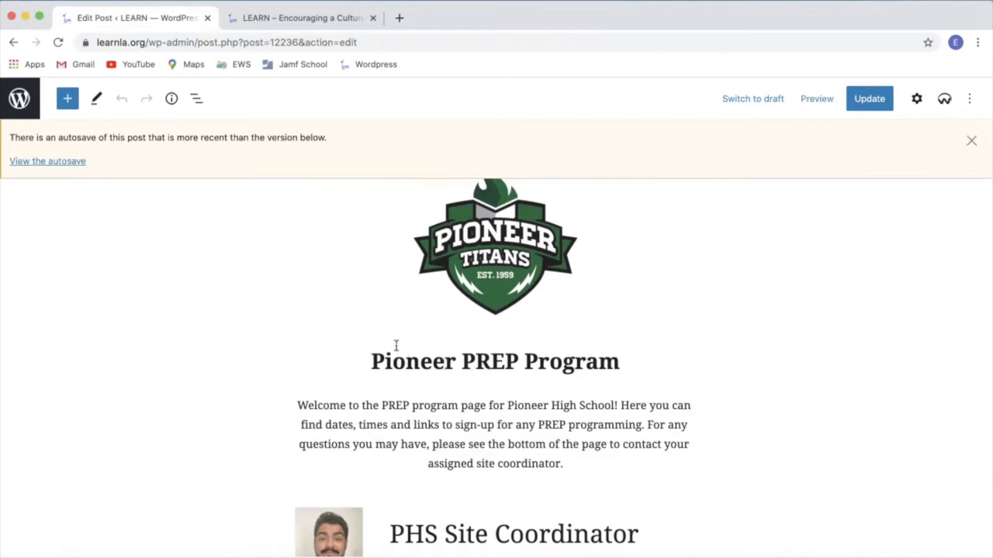
pyautogui.scroll(-3, 484, 426)
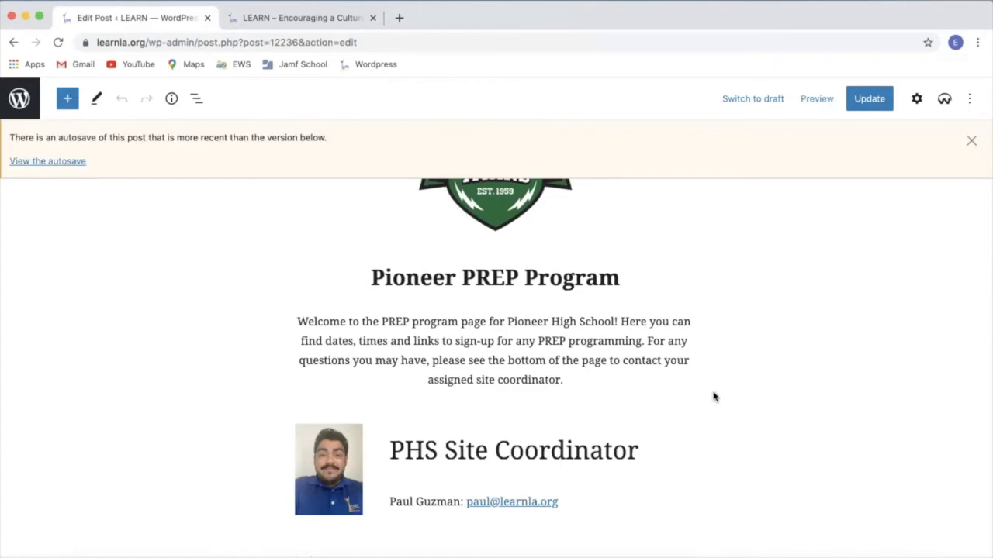
pyautogui.scroll(-1, 572, 310)
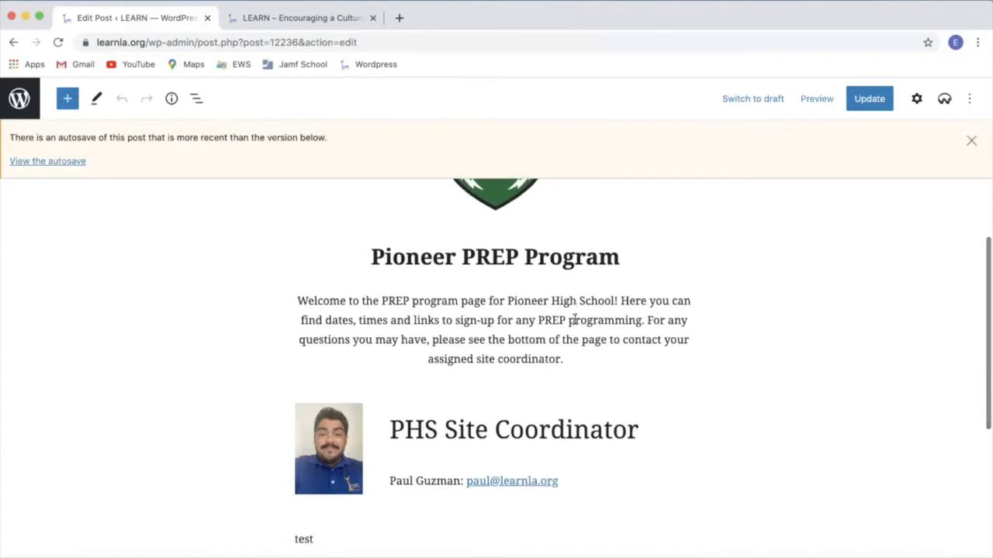
pyautogui.scroll(-2, 574, 319)
pyautogui.scroll(-2, 575, 324)
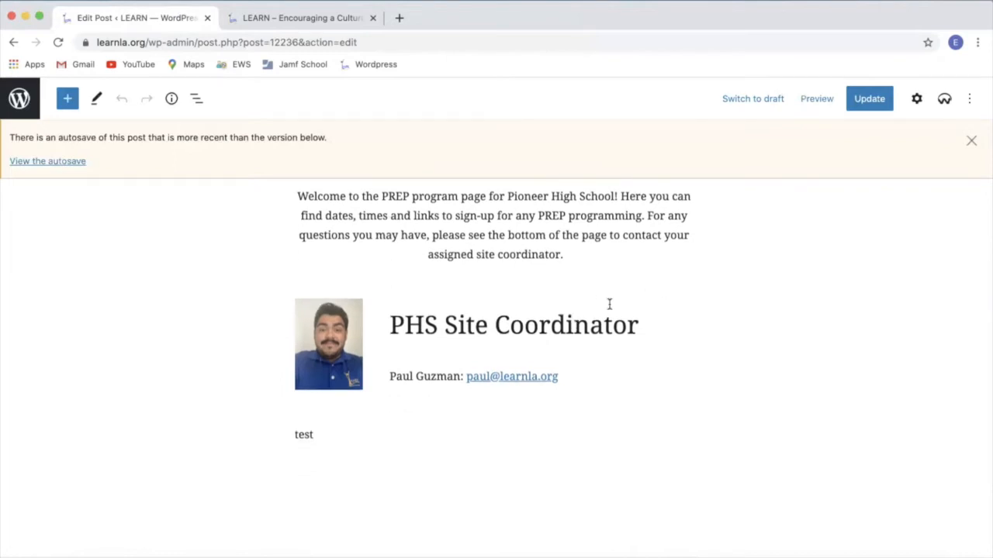
pyautogui.scroll(-1, 609, 307)
pyautogui.scroll(2, 609, 308)
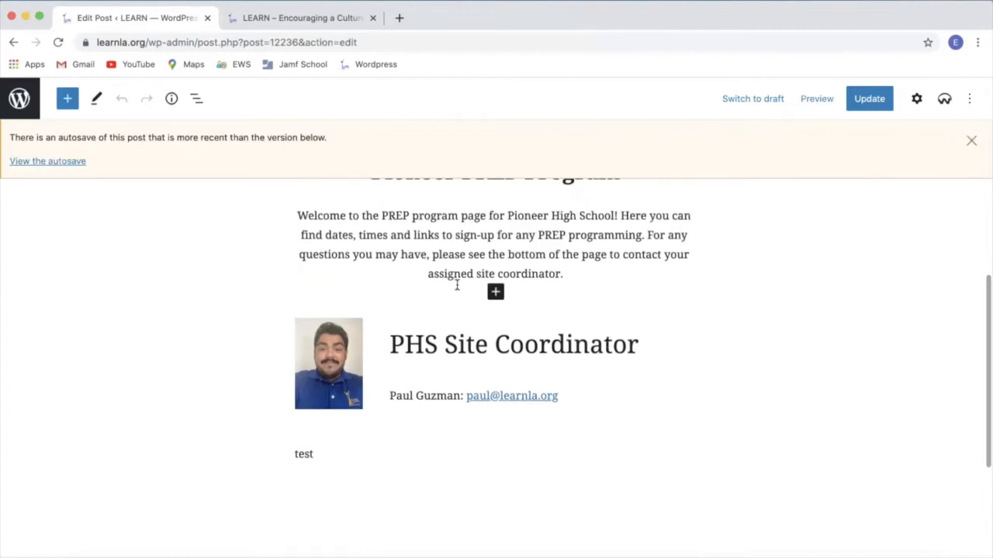
# - Delete the text "test" from the paragraph below the site coordinator section
pyautogui.click(315, 454)
pyautogui.press('BackSpace')
pyautogui.press('BackSpace')
pyautogui.press('BackSpace')
pyautogui.press('BackSpace')
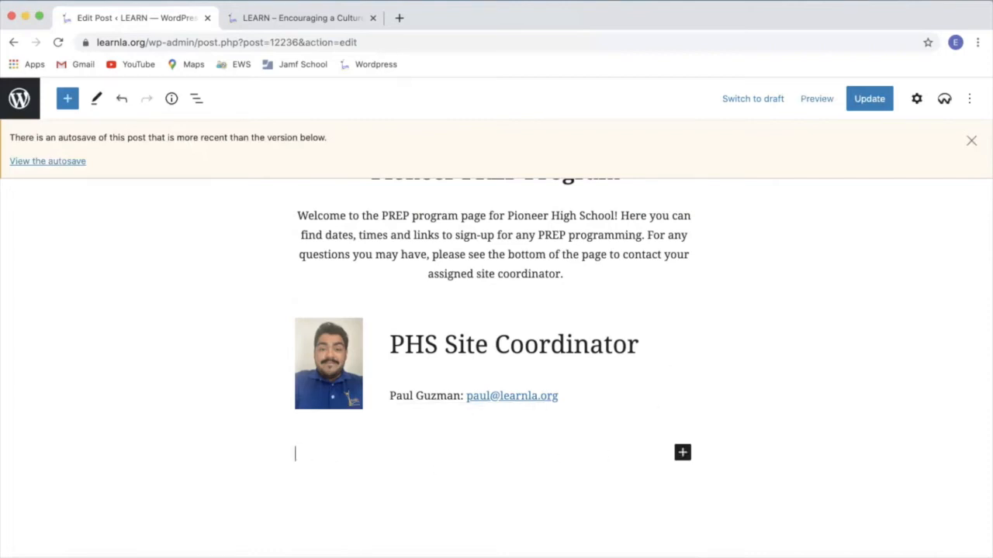
# - Browse the available block types in both the quick inserter and the full block library
pyautogui.click(683, 453)
pyautogui.click(682, 454)
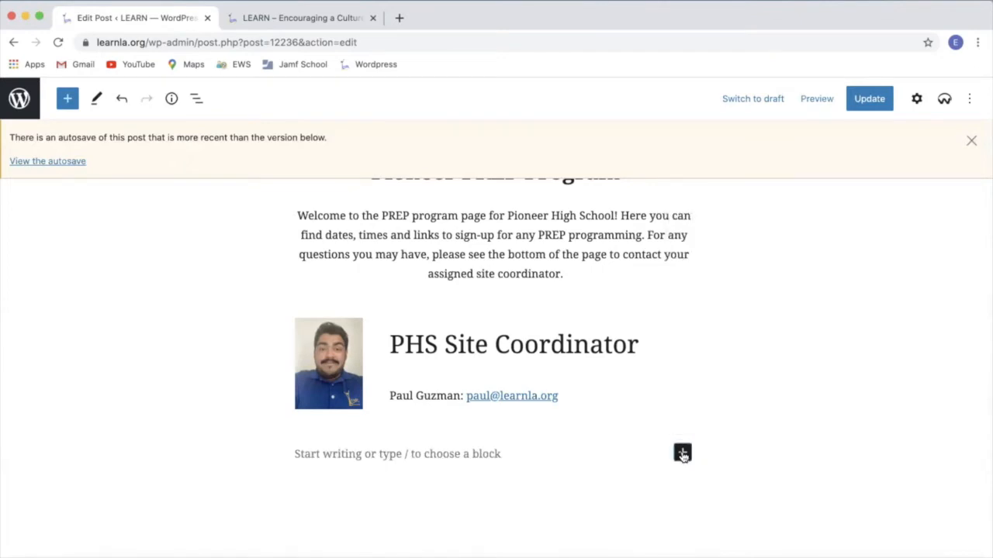
pyautogui.click(533, 459)
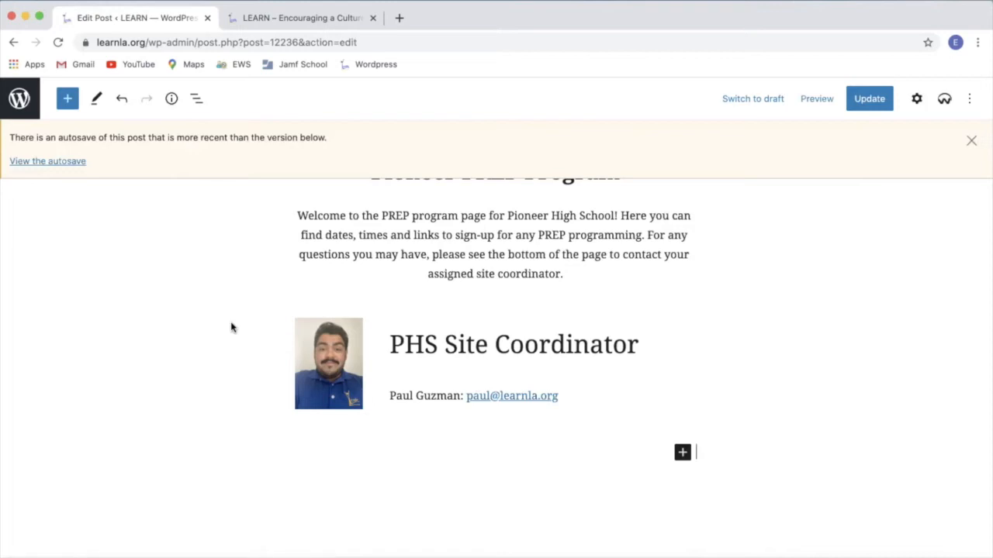
pyautogui.click(68, 99)
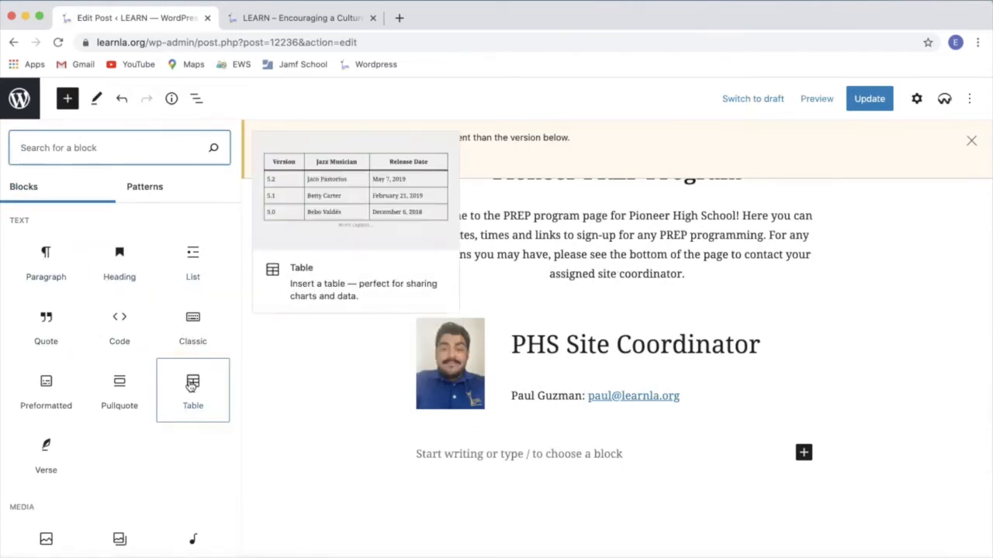
pyautogui.scroll(-3, 192, 383)
pyautogui.scroll(-8, 190, 386)
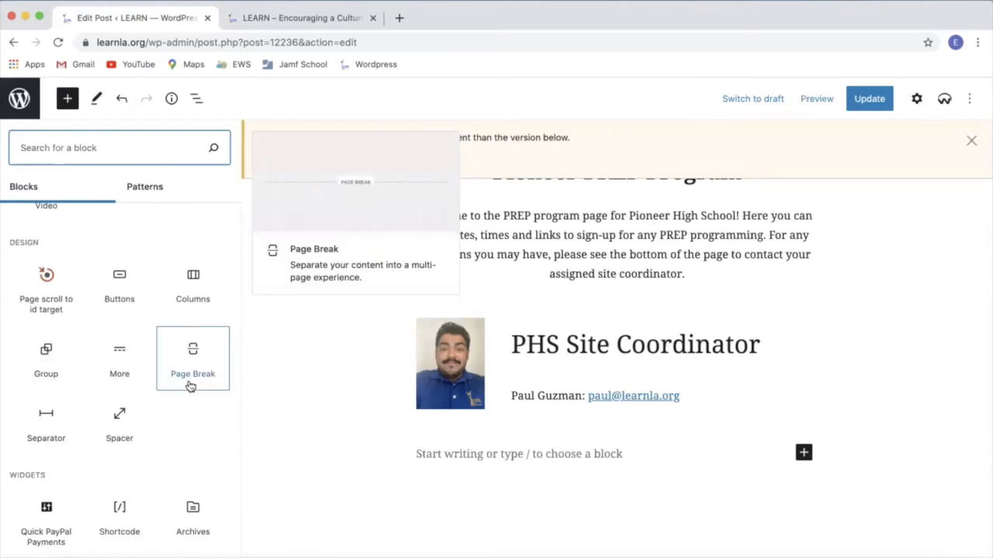
pyautogui.scroll(-3, 190, 386)
pyautogui.scroll(12, 190, 385)
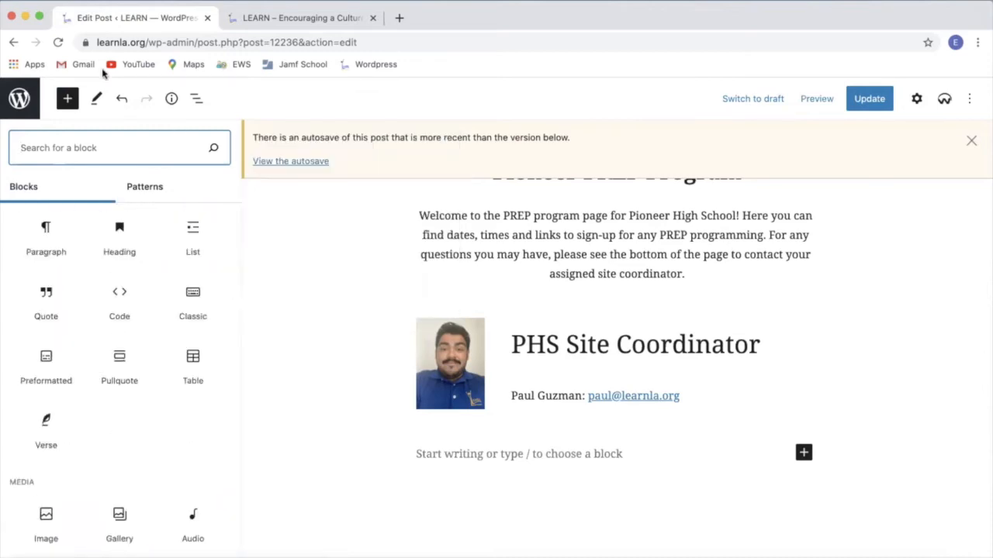
pyautogui.click(74, 99)
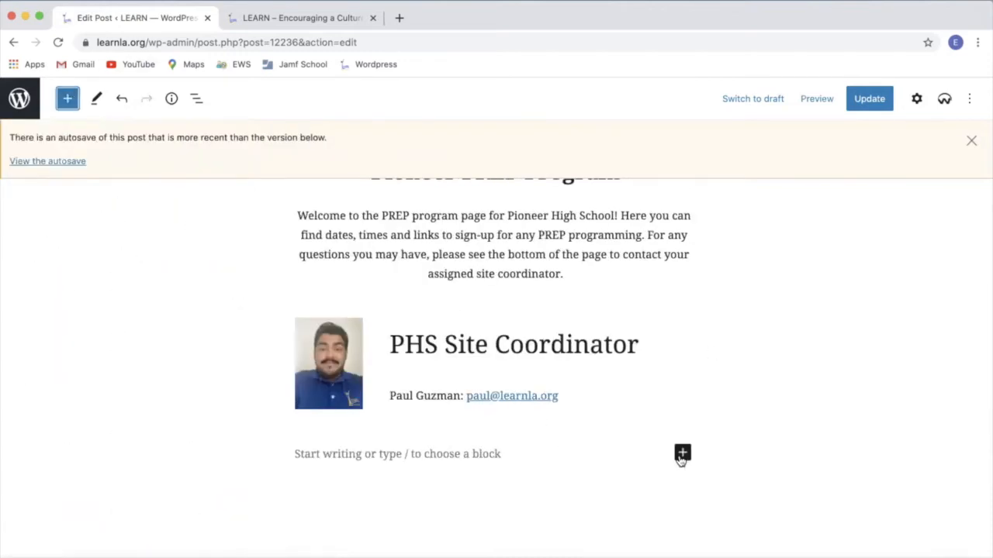
pyautogui.click(682, 453)
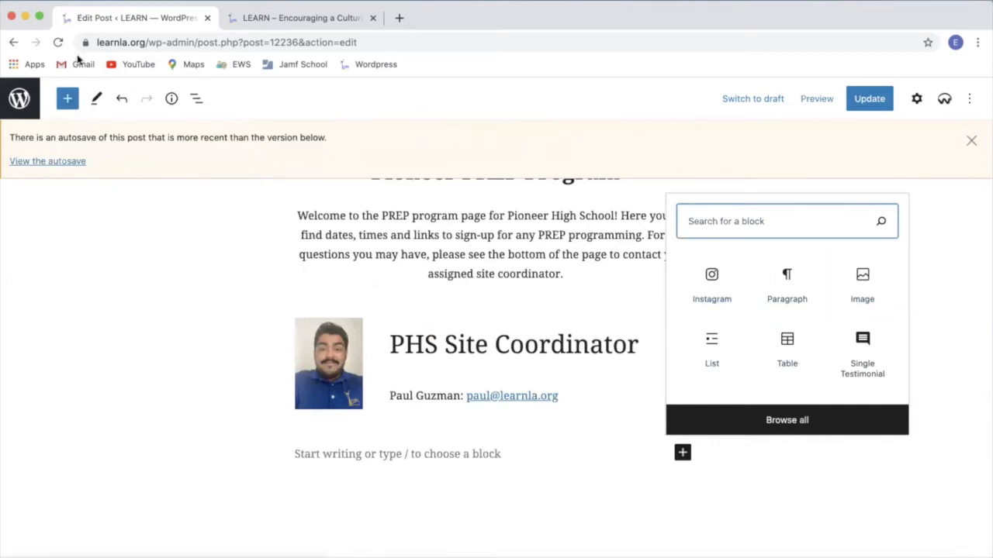
pyautogui.click(68, 98)
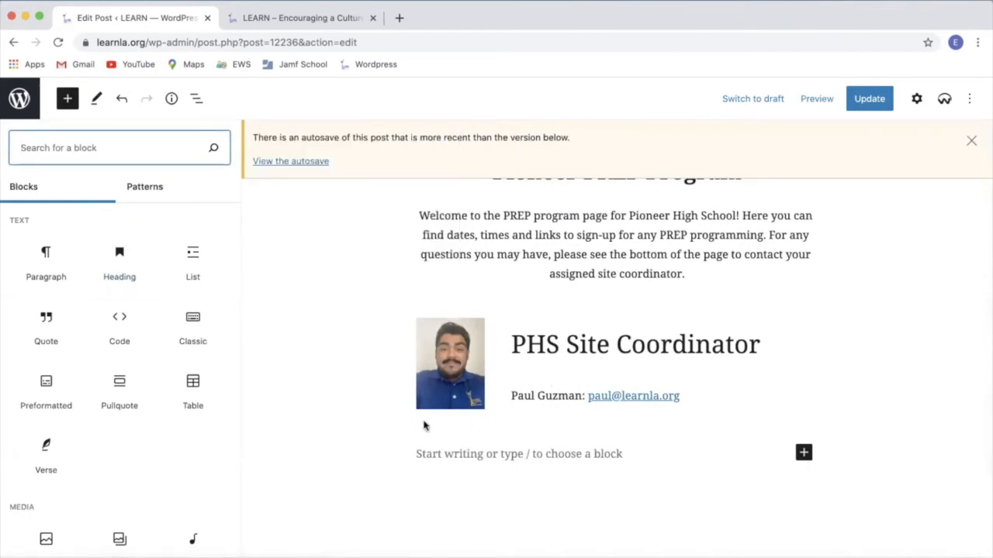
pyautogui.click(587, 453)
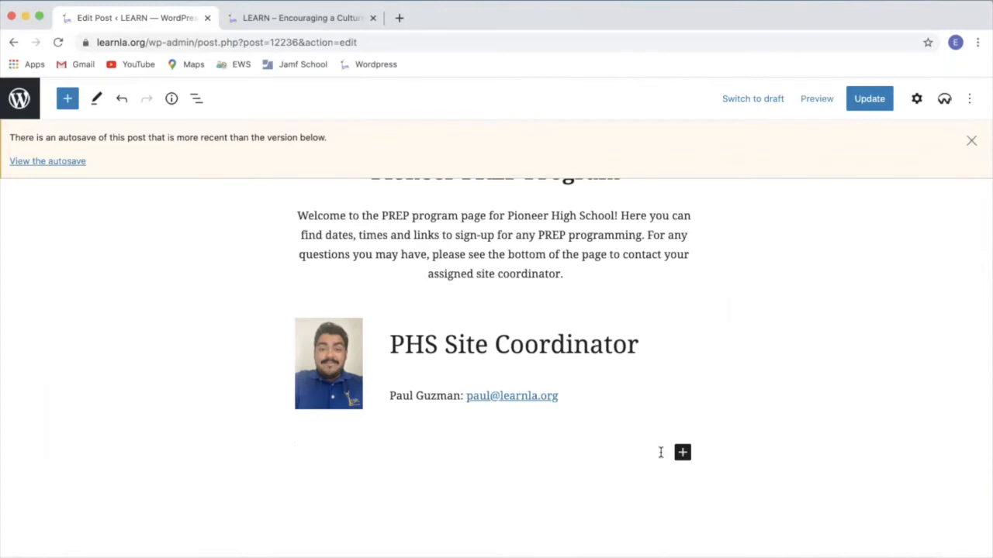
# - Add a Table block below the site coordinator section
pyautogui.click(66, 98)
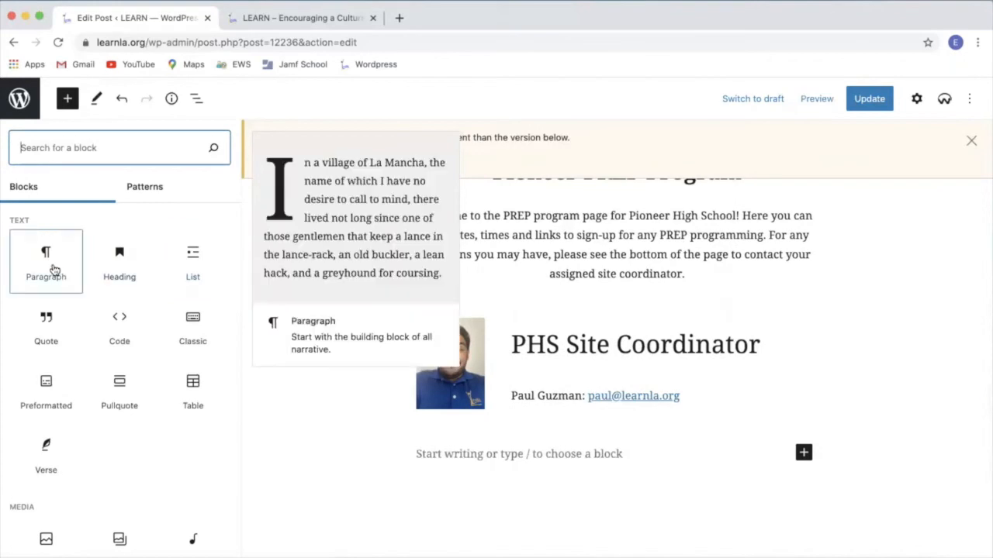
pyautogui.scroll(-5, 104, 353)
pyautogui.scroll(-4, 105, 353)
pyautogui.scroll(8, 104, 353)
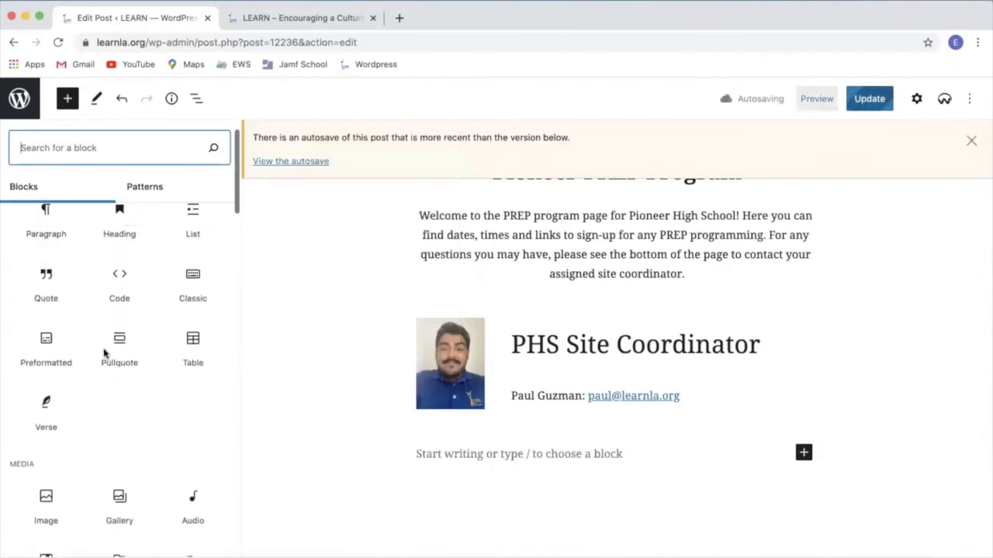
pyautogui.click(192, 347)
# - Set the column count and the row count to 3 and create the table
pyautogui.click(358, 521)
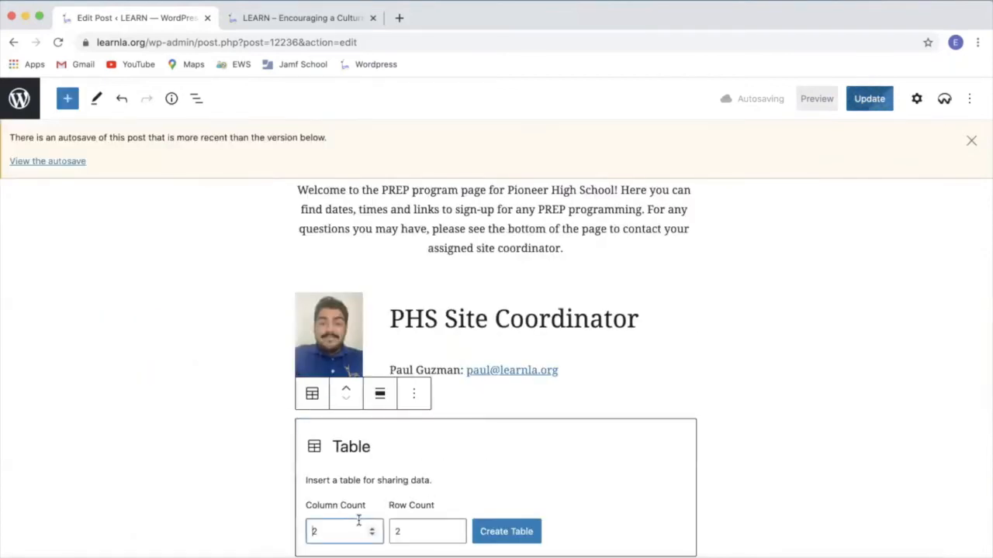
pyautogui.click(372, 535)
pyautogui.click(454, 534)
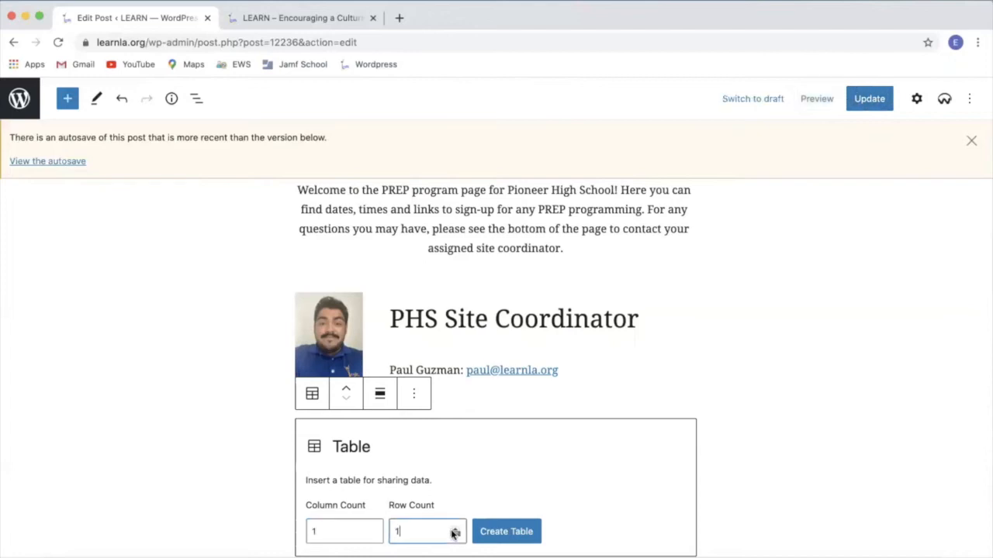
pyautogui.click(371, 529)
pyautogui.click(372, 528)
pyautogui.click(454, 528)
pyautogui.click(454, 529)
pyautogui.click(483, 532)
# - Fill the table's first row with "Mon", "Instr." and "Link"
pyautogui.click(373, 447)
pyautogui.write('Mon')
pyautogui.click(560, 434)
pyautogui.write('Inst')
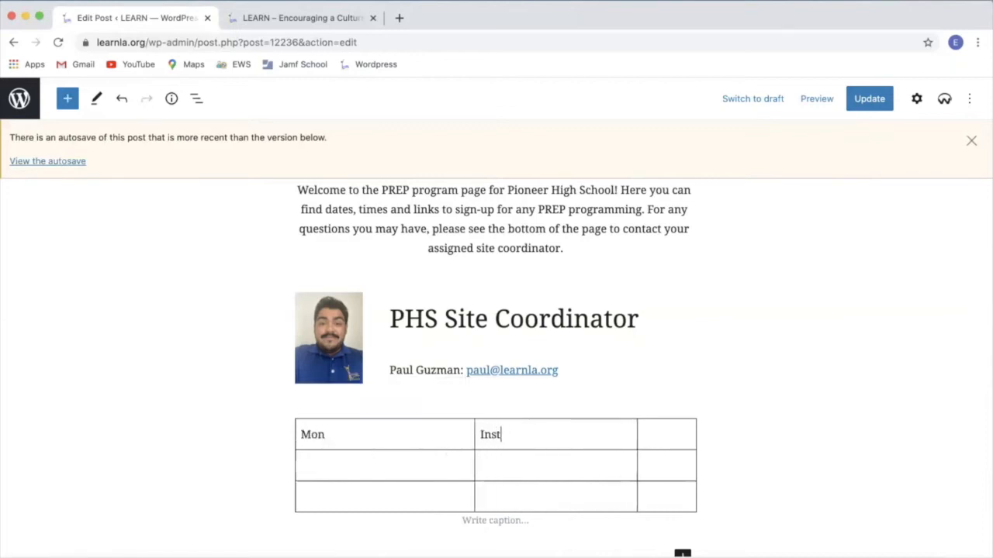
pyautogui.write('r.')
pyautogui.click(668, 447)
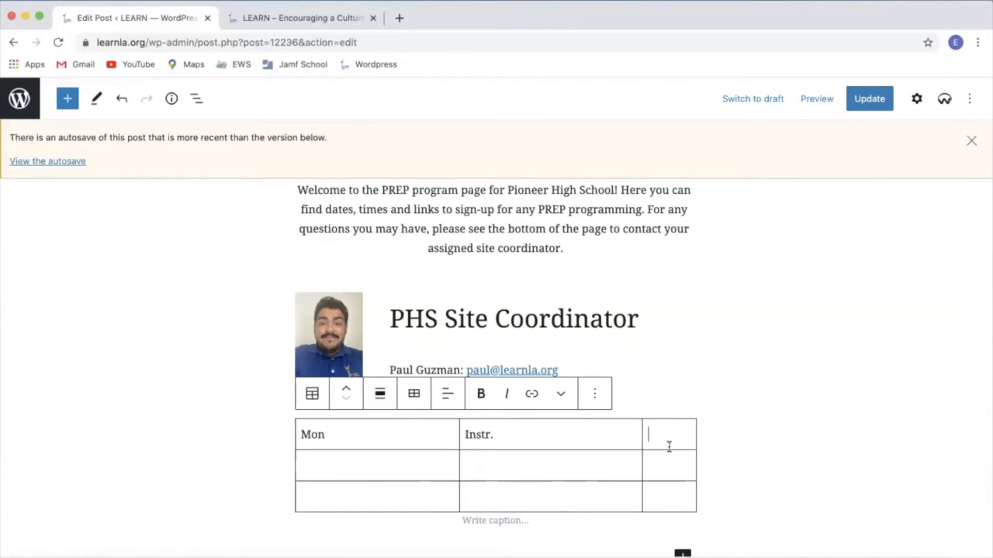
pyautogui.write('Link')
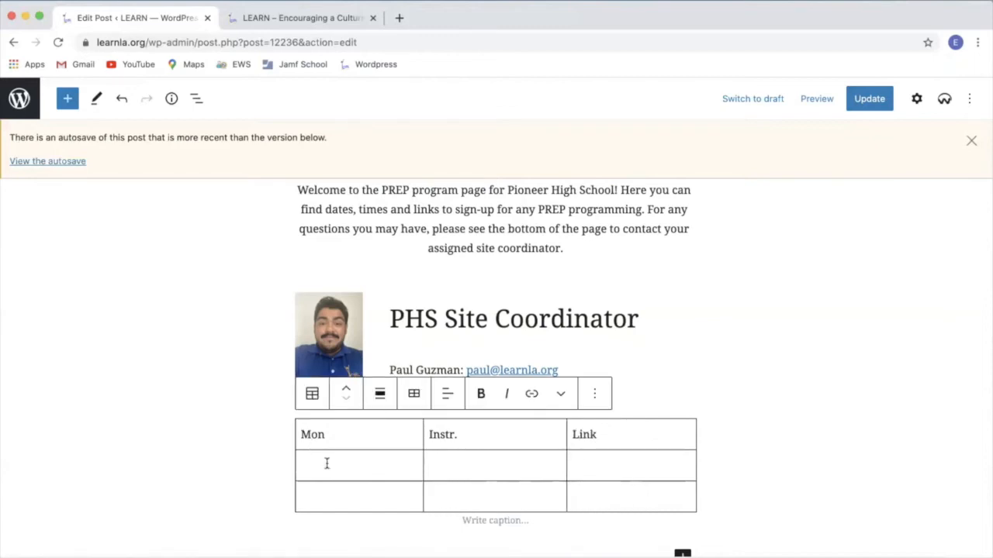
# - Enter "Click here to register" in the second row of the table's Link column
pyautogui.click(310, 464)
pyautogui.click(596, 468)
pyautogui.write('Click here to register')
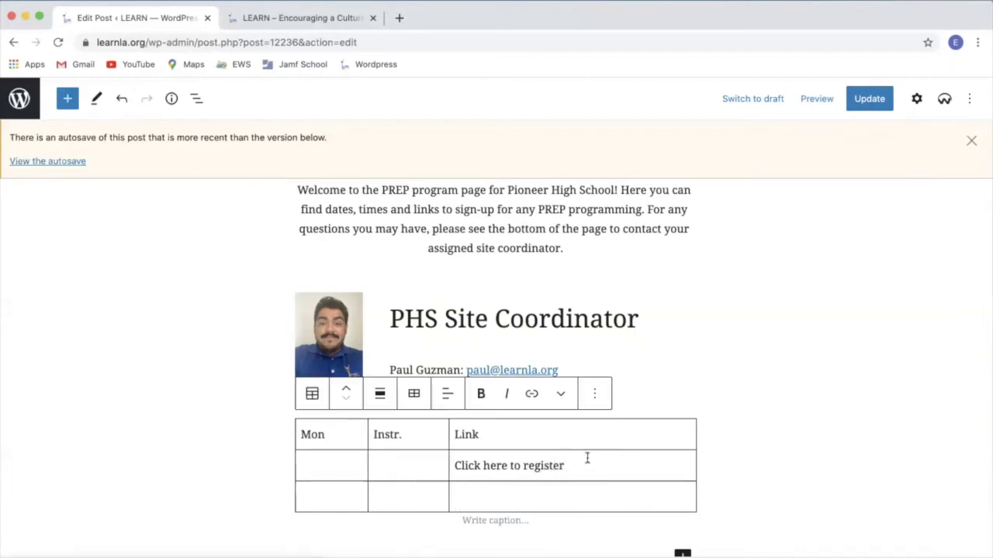
pyautogui.moveTo(566, 467); pyautogui.dragTo(446, 464)
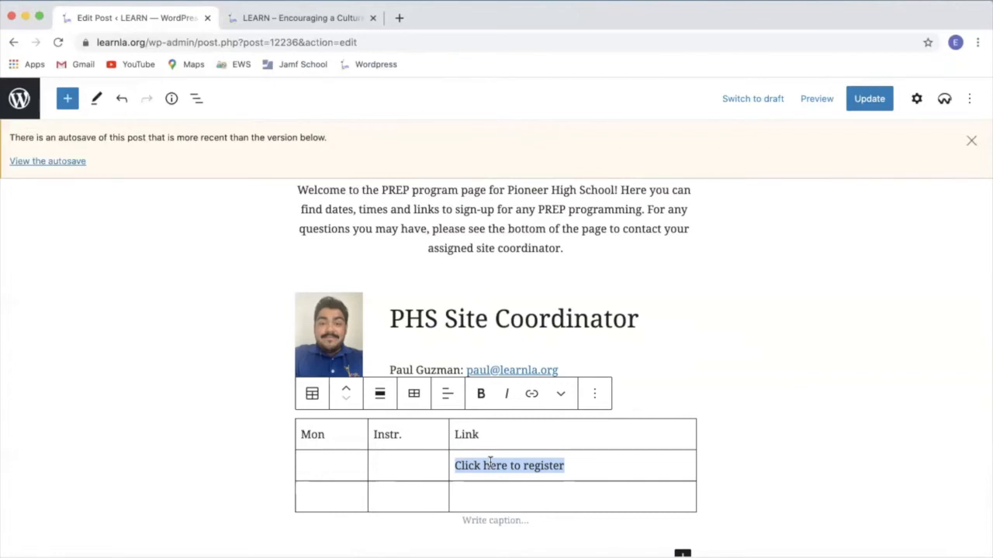
pyautogui.click(532, 395)
pyautogui.click(534, 399)
pyautogui.click(644, 451)
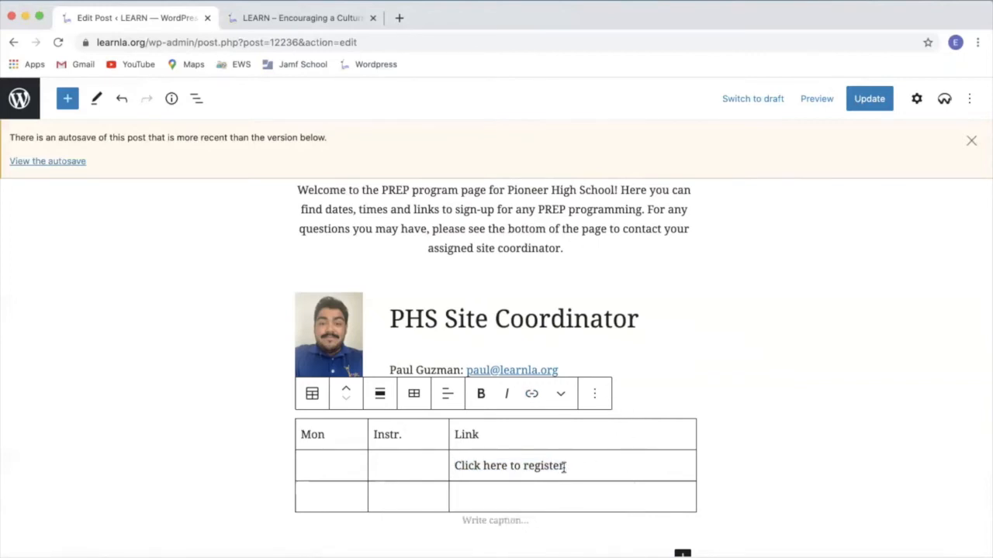
pyautogui.moveTo(564, 467); pyautogui.dragTo(453, 465)
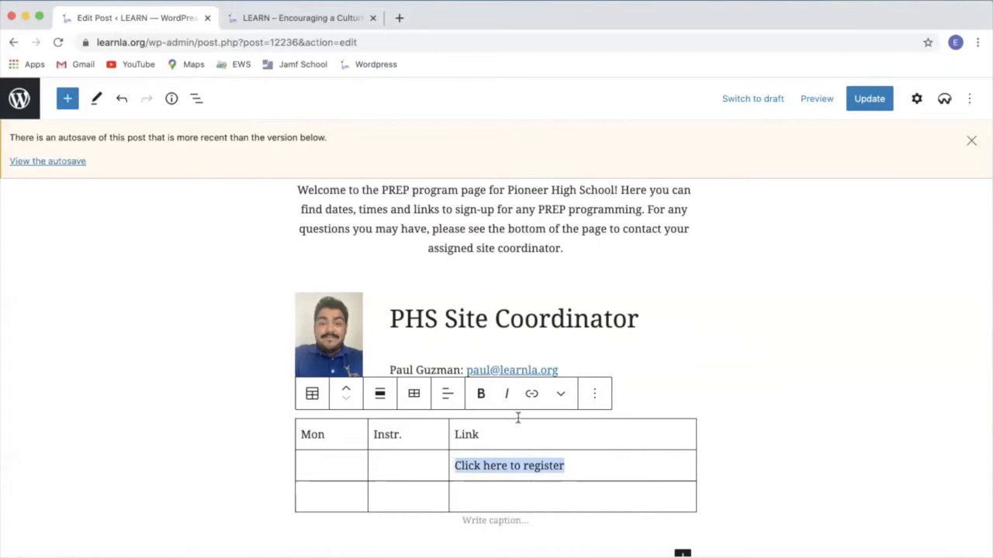
pyautogui.click(532, 396)
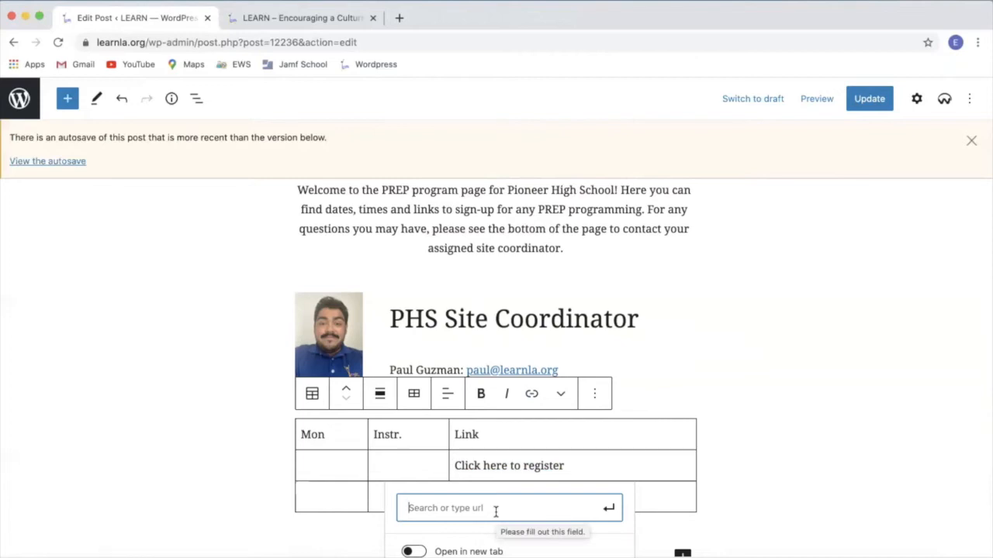
pyautogui.write('ww')
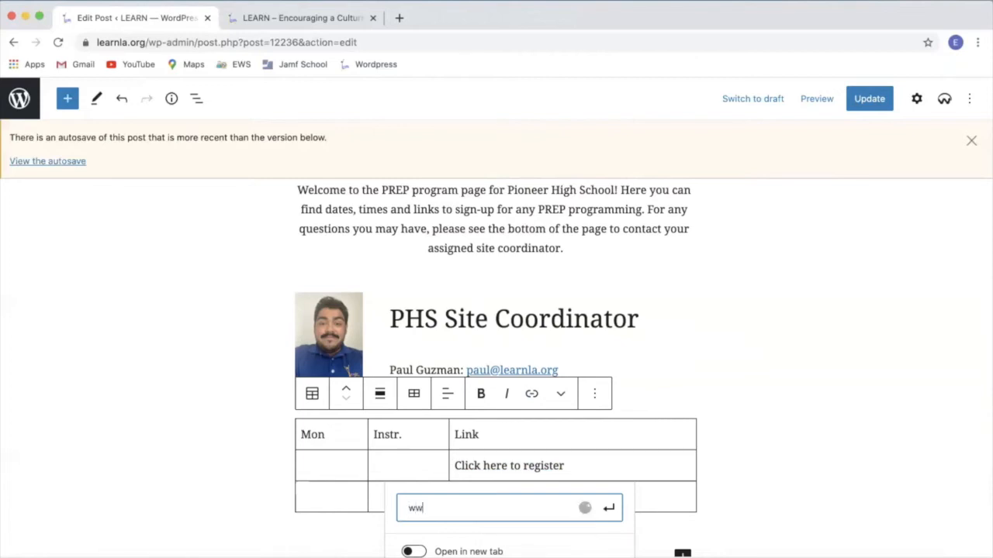
pyautogui.write('w.lear')
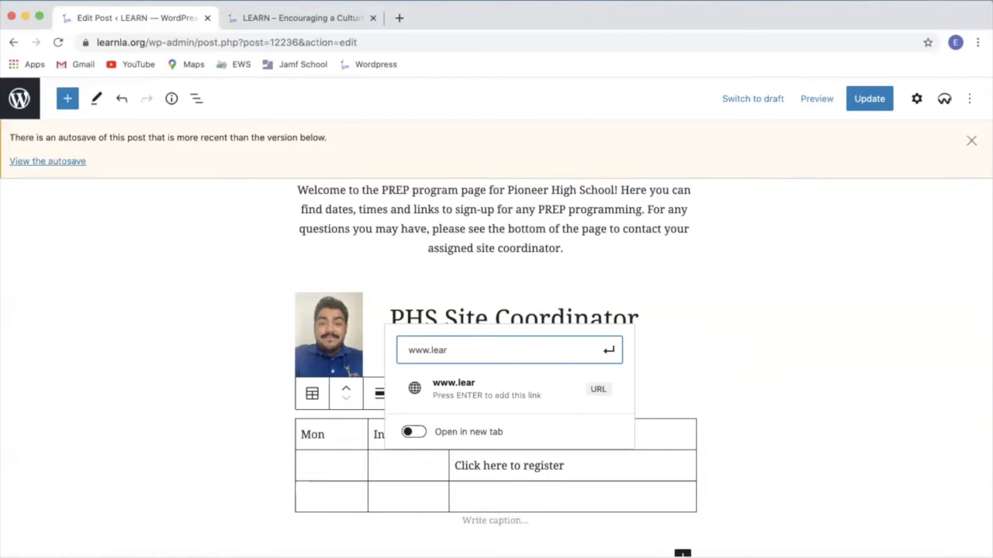
pyautogui.write('nia.org')
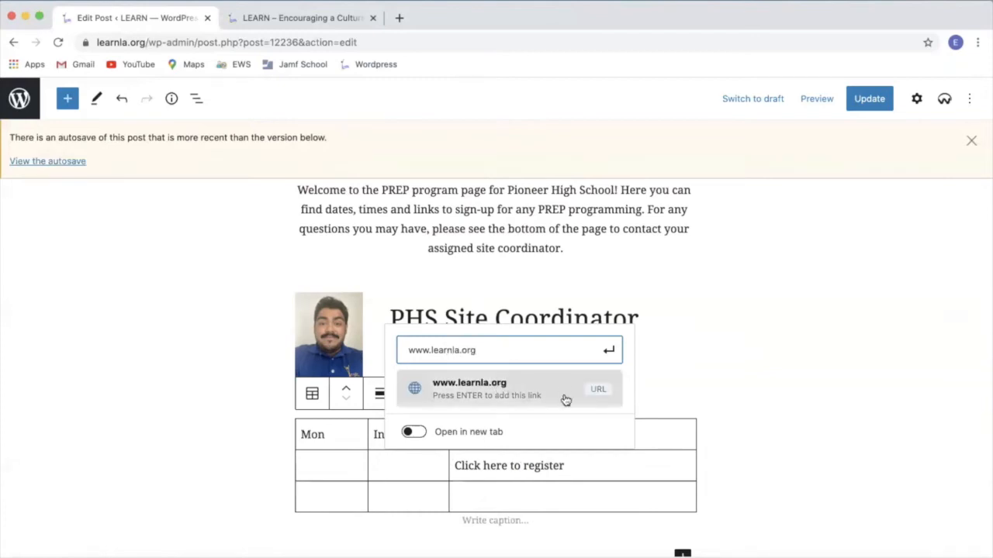
pyautogui.click(610, 353)
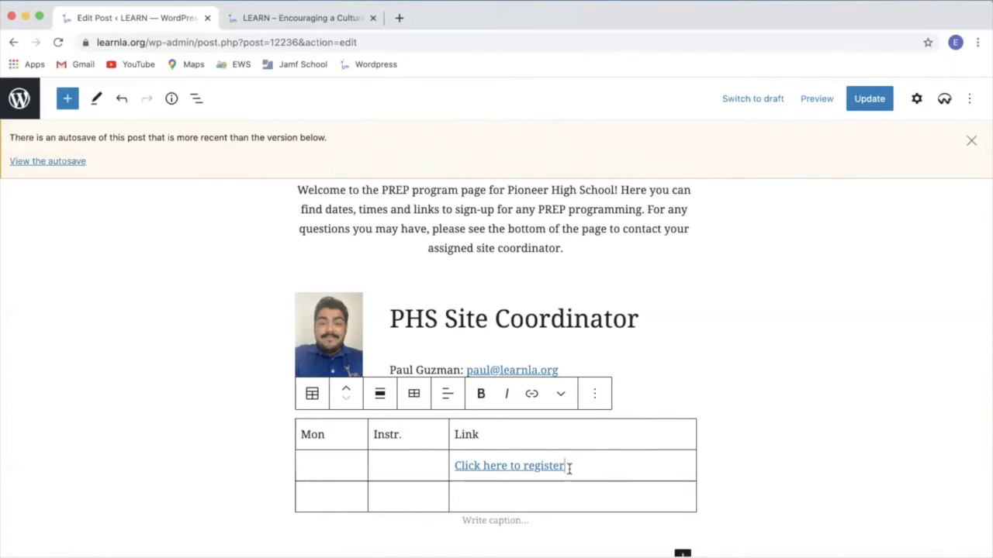
# - Add an Instagram embed block below the table
pyautogui.scroll(-3, 651, 421)
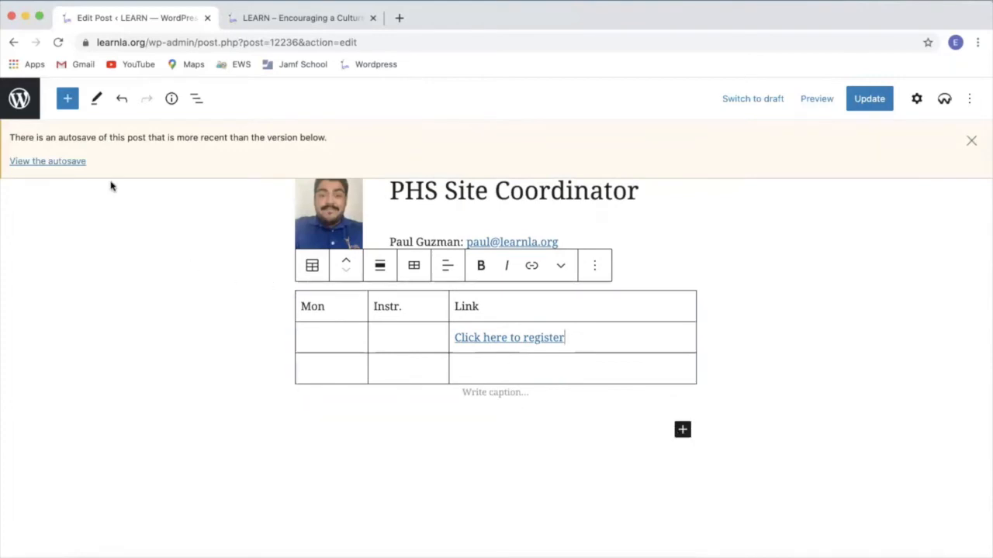
pyautogui.click(67, 99)
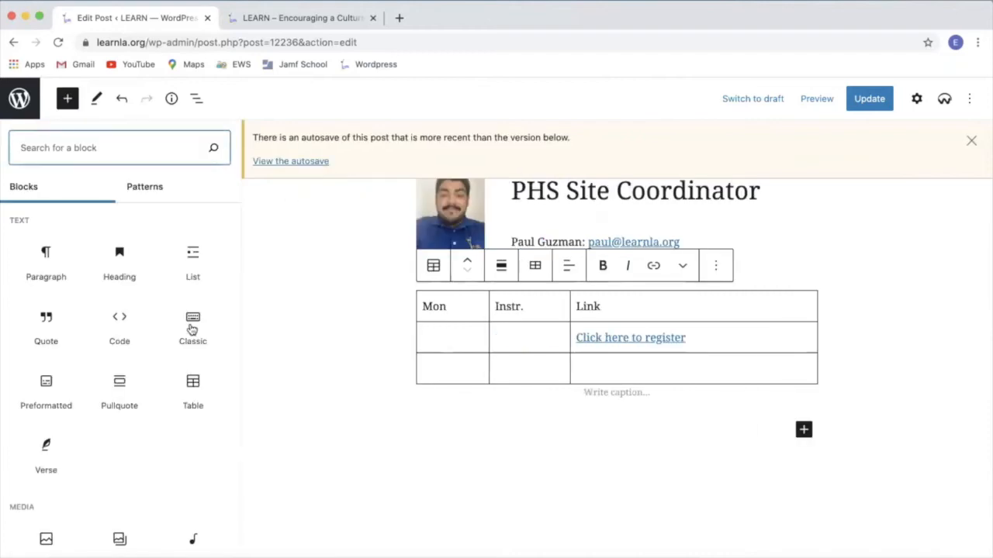
pyautogui.scroll(-4, 160, 385)
pyautogui.scroll(-5, 162, 385)
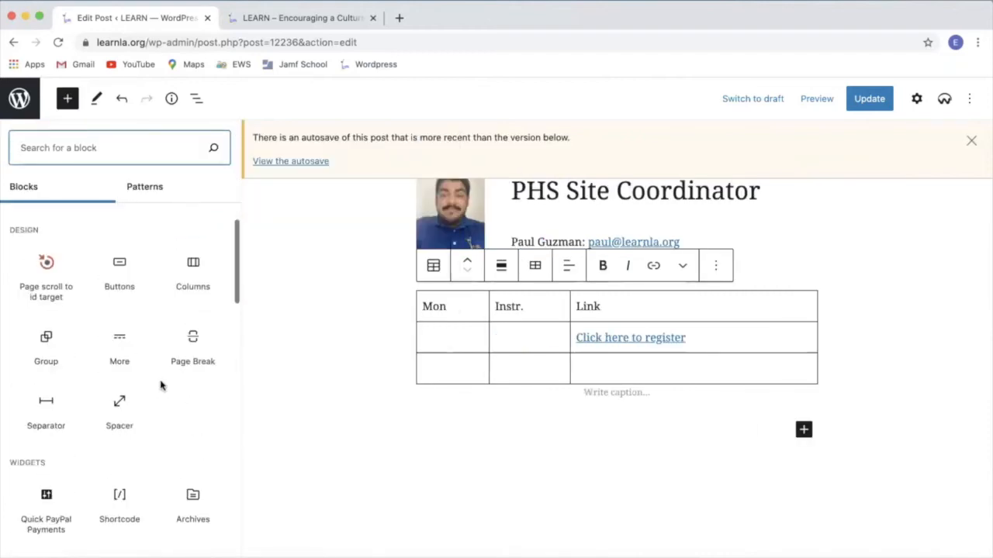
pyautogui.scroll(-2, 162, 385)
pyautogui.scroll(-5, 163, 386)
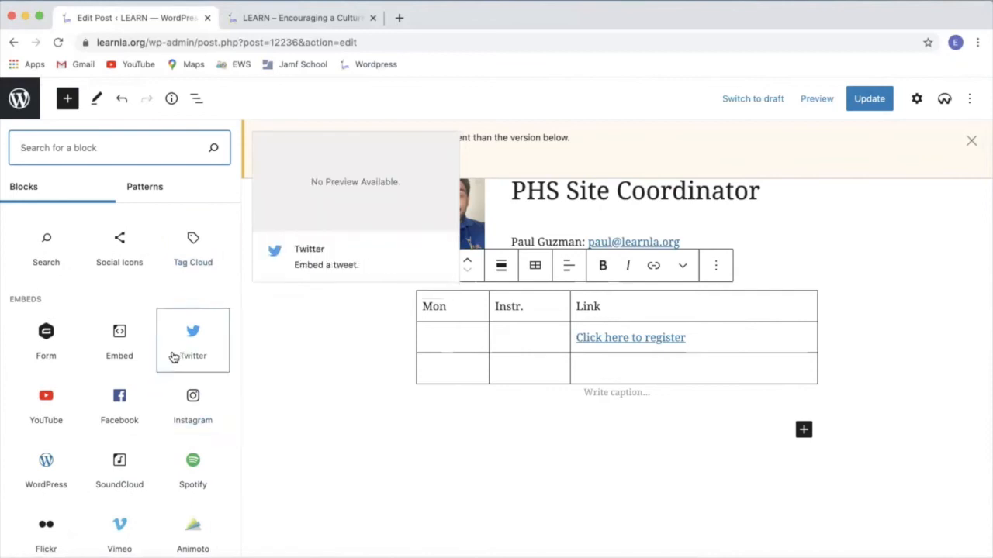
pyautogui.scroll(-1, 172, 355)
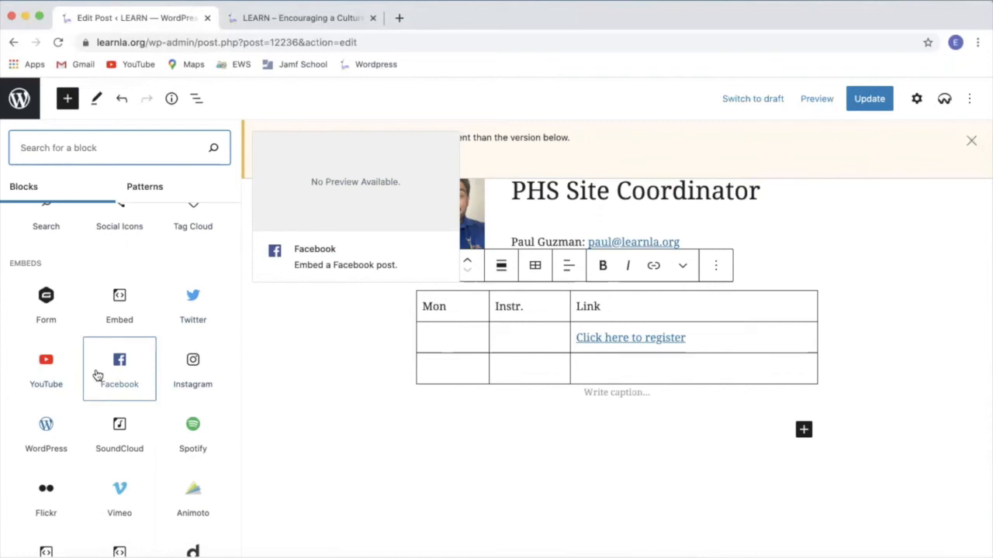
pyautogui.scroll(-2, 96, 374)
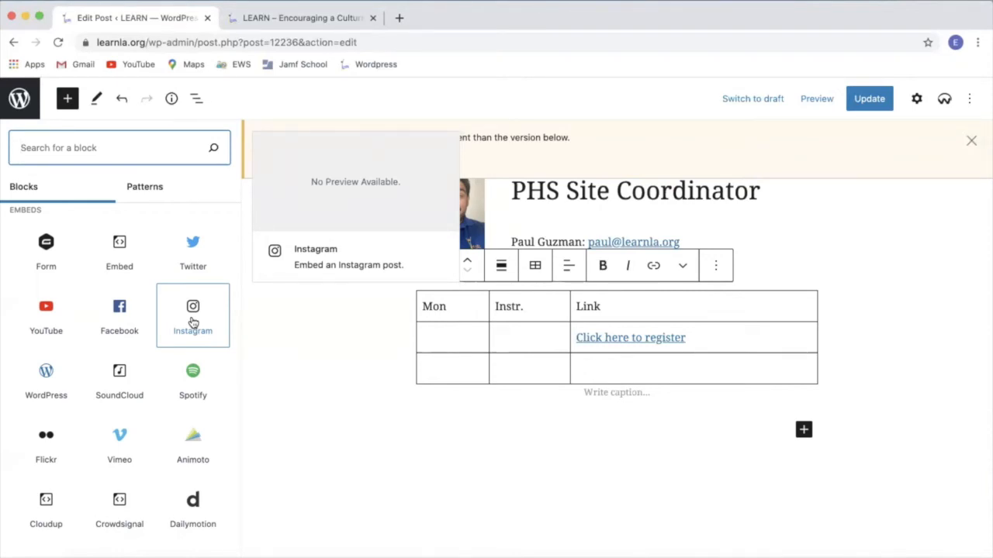
pyautogui.click(192, 321)
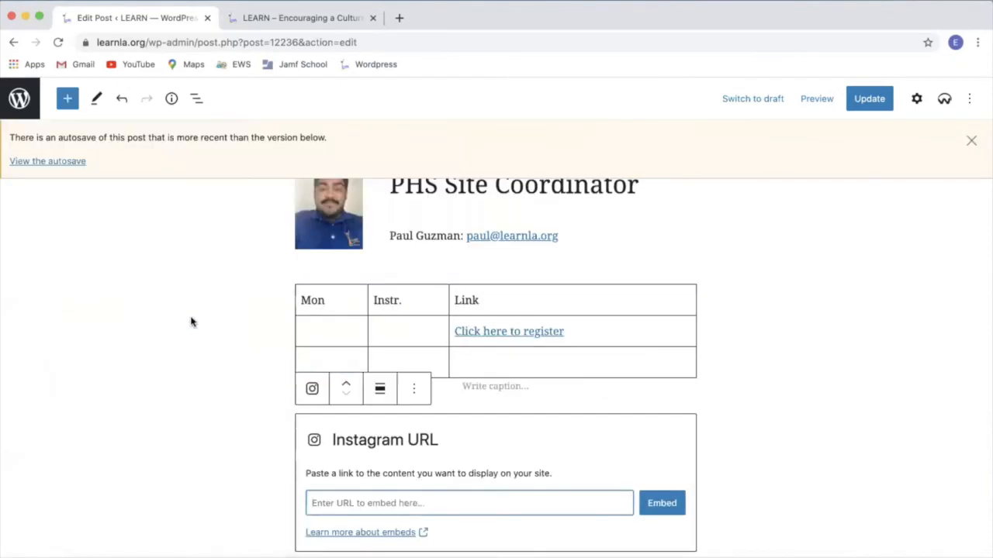
pyautogui.scroll(-3, 289, 432)
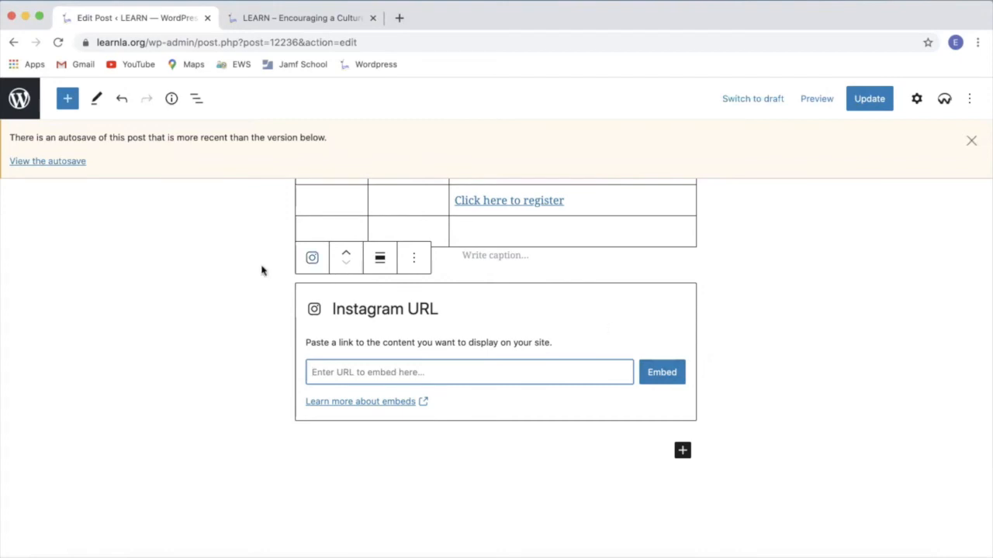
# - Examine the available text, media, design, widget and embed blocks in the block library
pyautogui.click(68, 100)
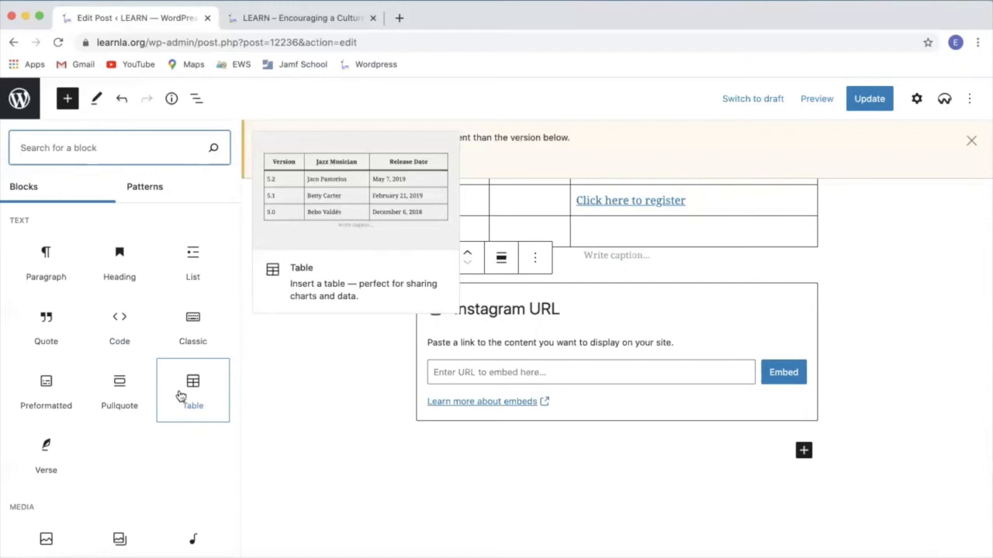
pyautogui.scroll(-3, 147, 456)
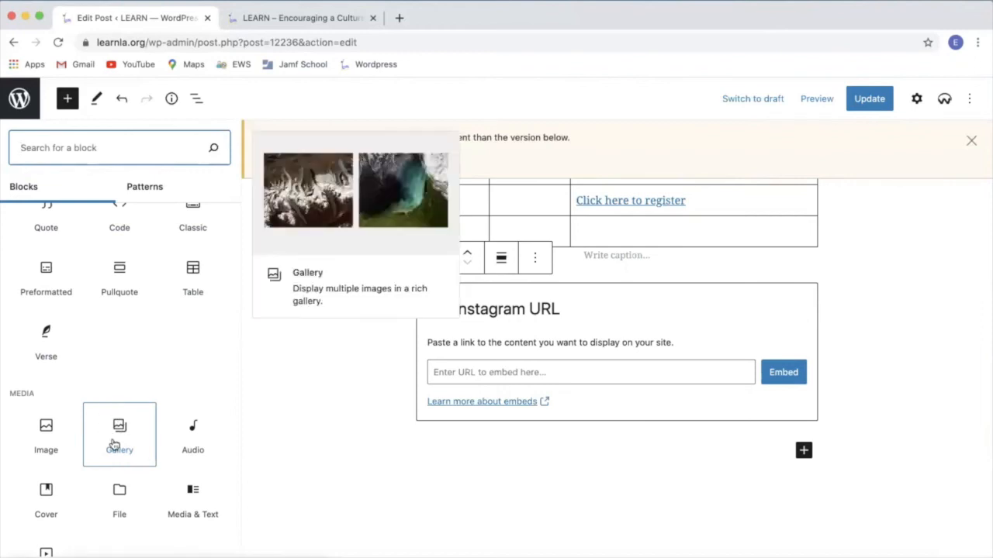
pyautogui.scroll(-3, 44, 439)
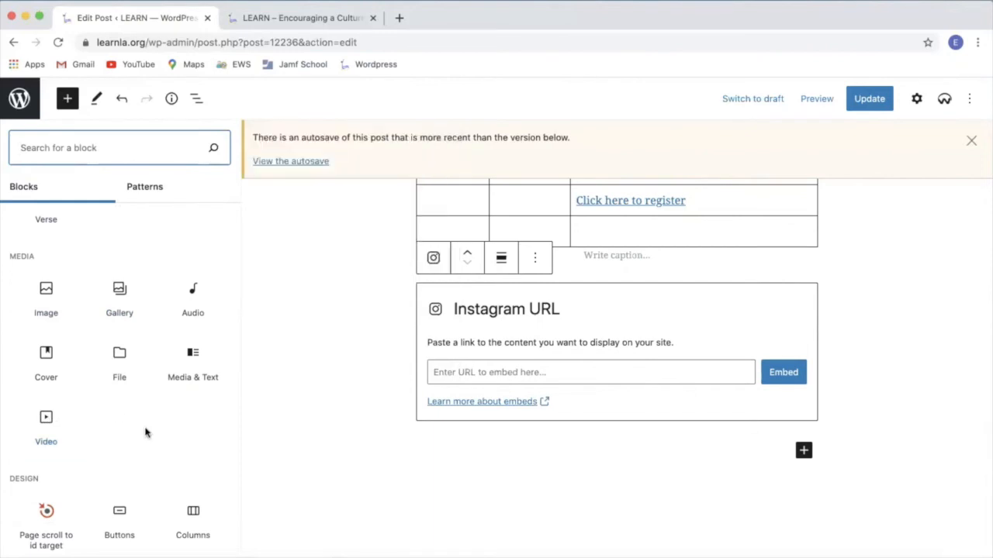
pyautogui.scroll(-10, 146, 432)
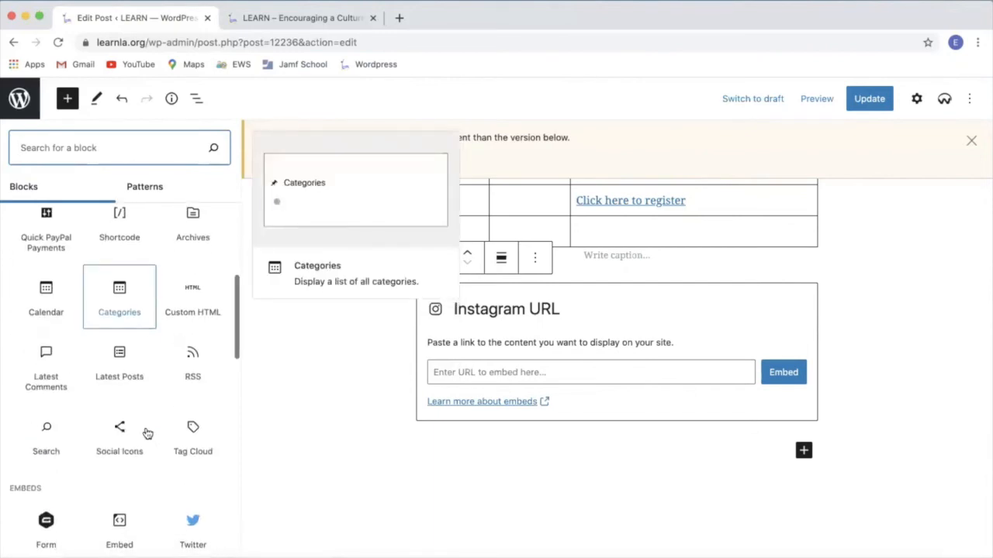
pyautogui.scroll(-3, 146, 432)
pyautogui.scroll(-1, 146, 432)
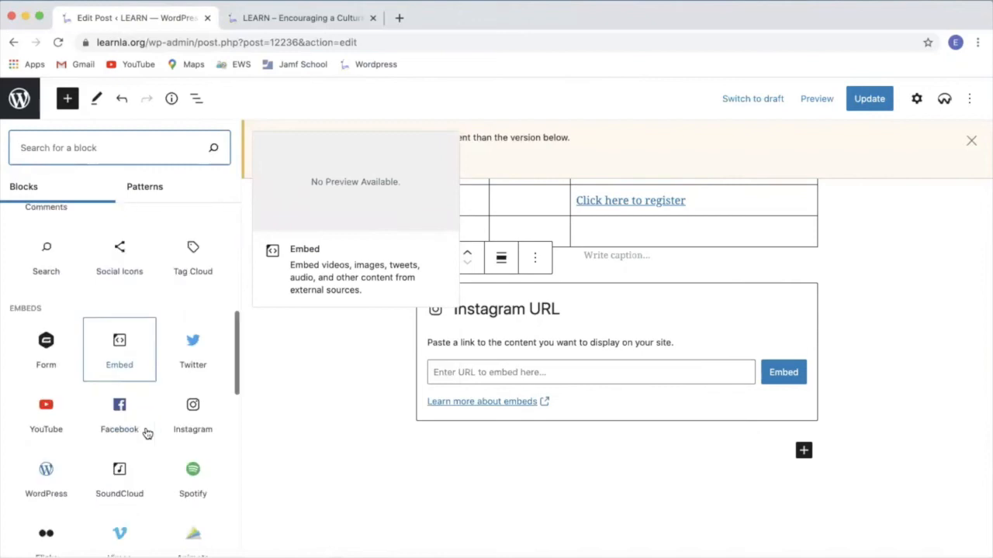
pyautogui.scroll(-4, 147, 433)
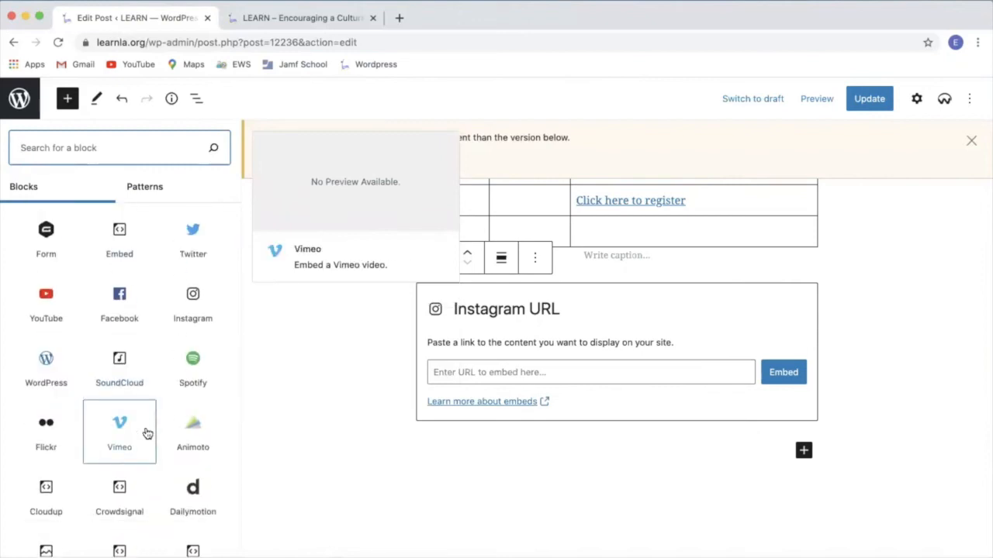
pyautogui.scroll(10, 147, 433)
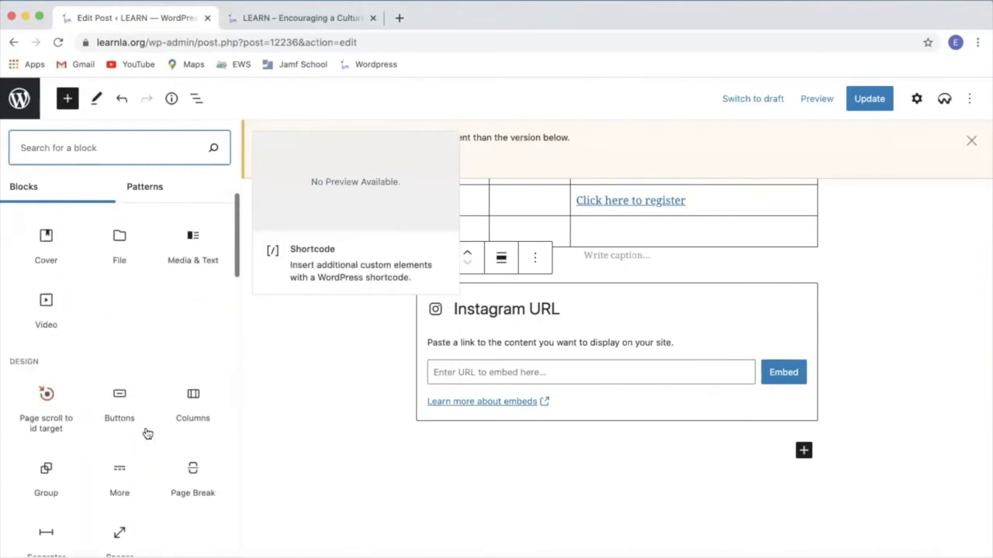
pyautogui.scroll(8, 148, 433)
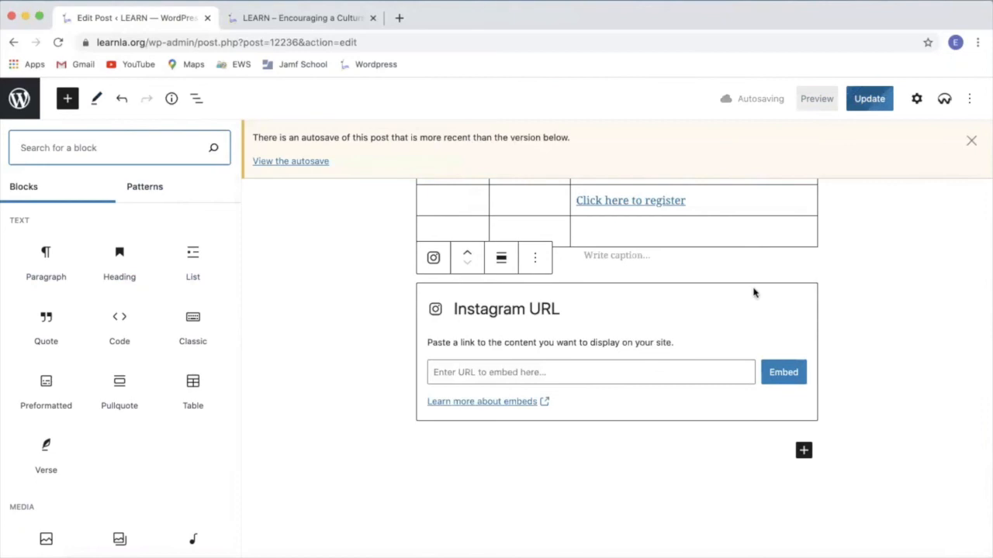
pyautogui.click(399, 346)
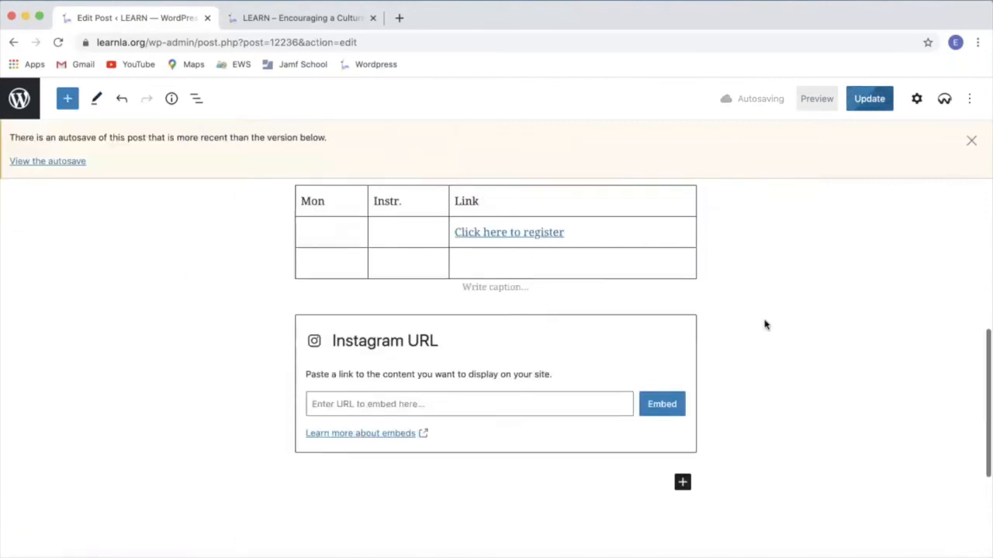
# - Remove the Table block with the registration link from the post
pyautogui.scroll(2, 764, 324)
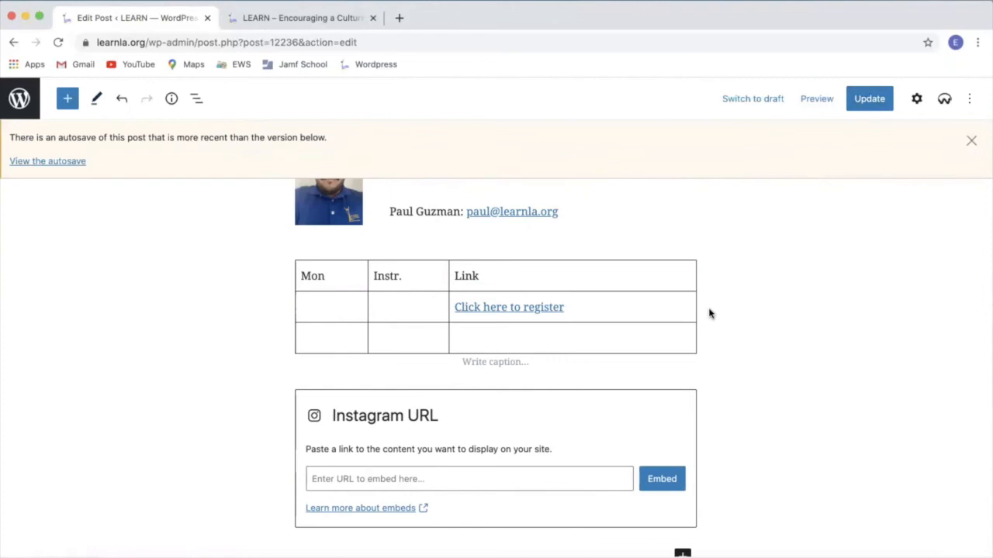
pyautogui.click(652, 278)
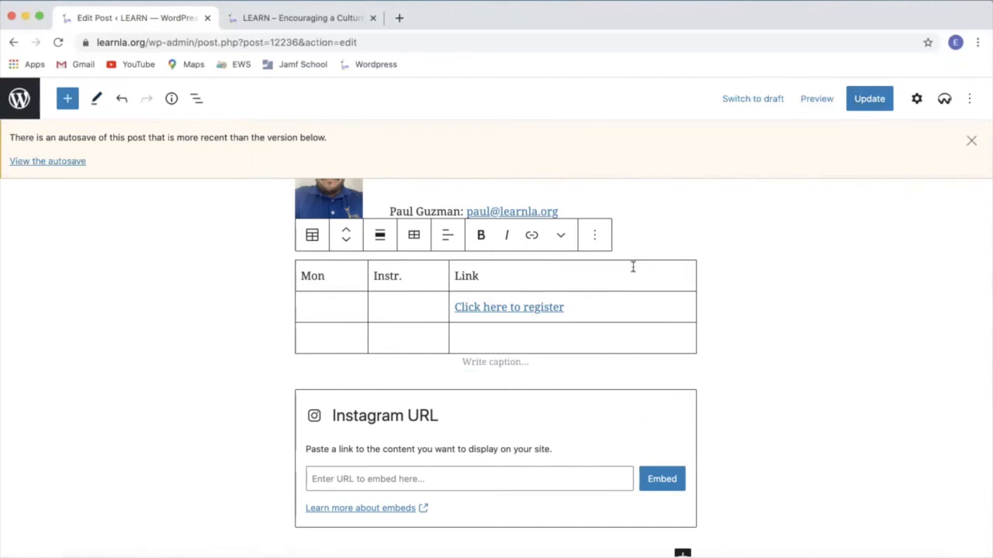
pyautogui.click(601, 236)
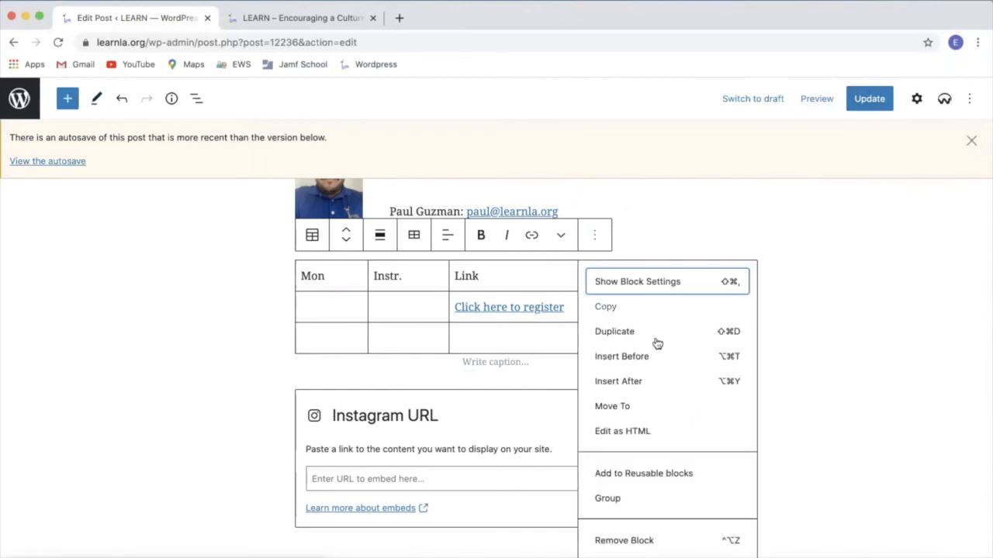
pyautogui.click(656, 540)
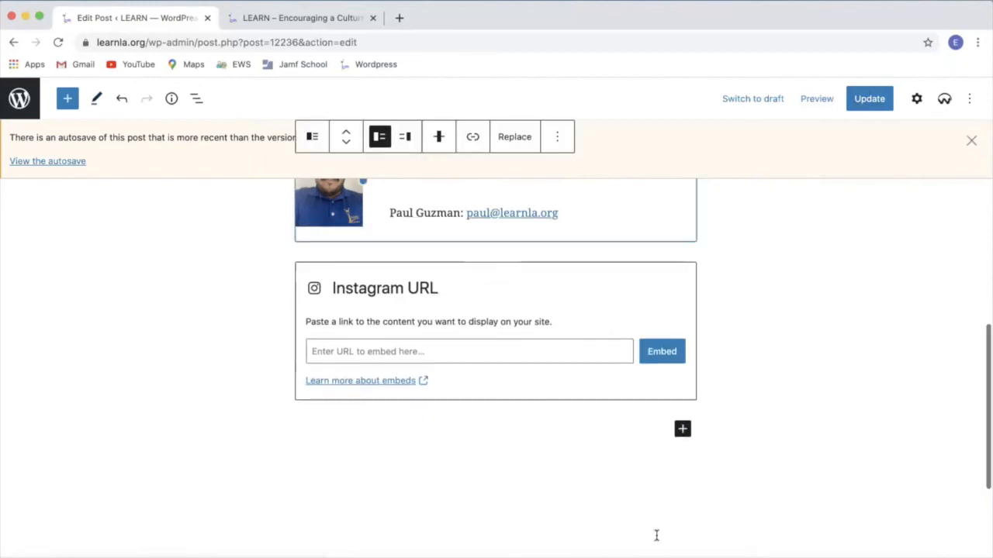
# - Duplicate the Instagram embed block below the site coordinator section
pyautogui.click(589, 290)
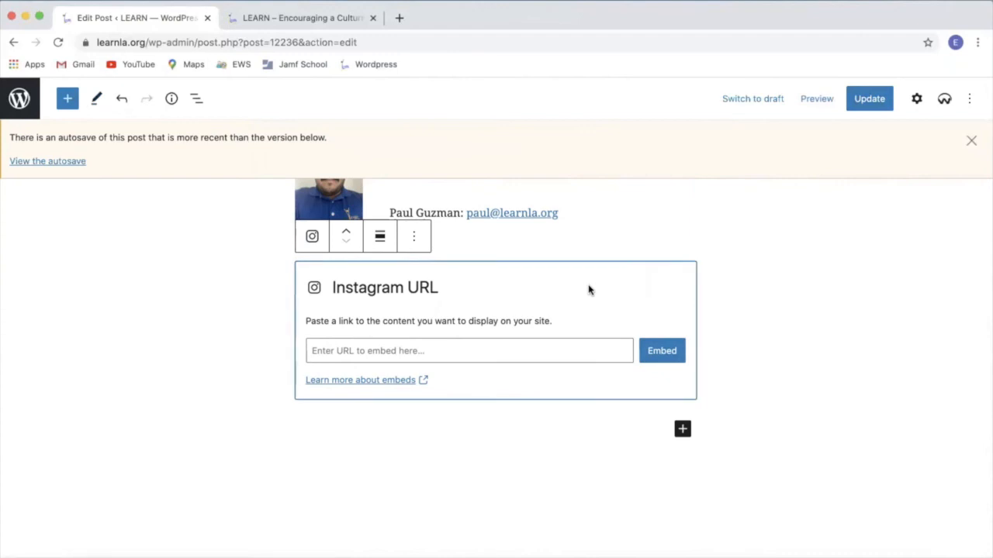
pyautogui.click(414, 237)
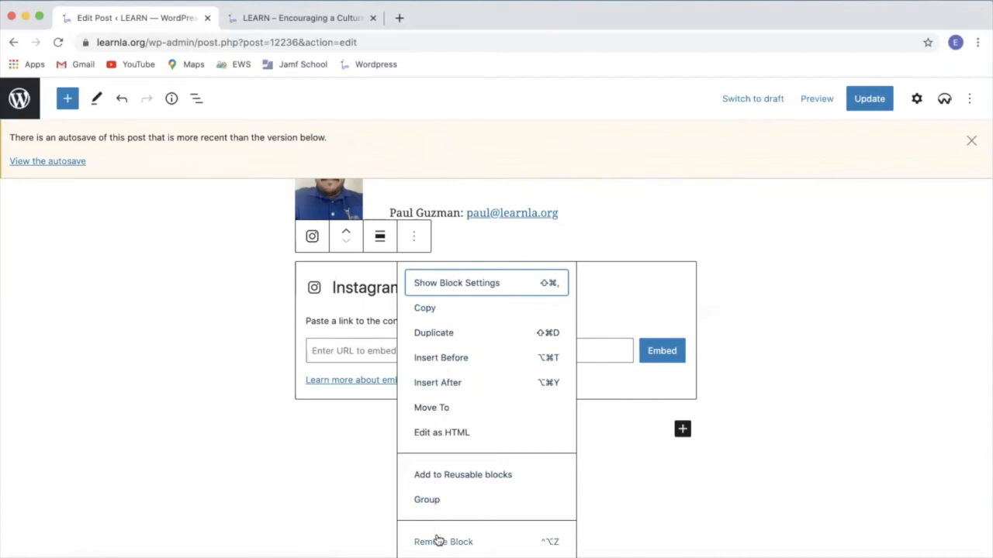
pyautogui.click(436, 339)
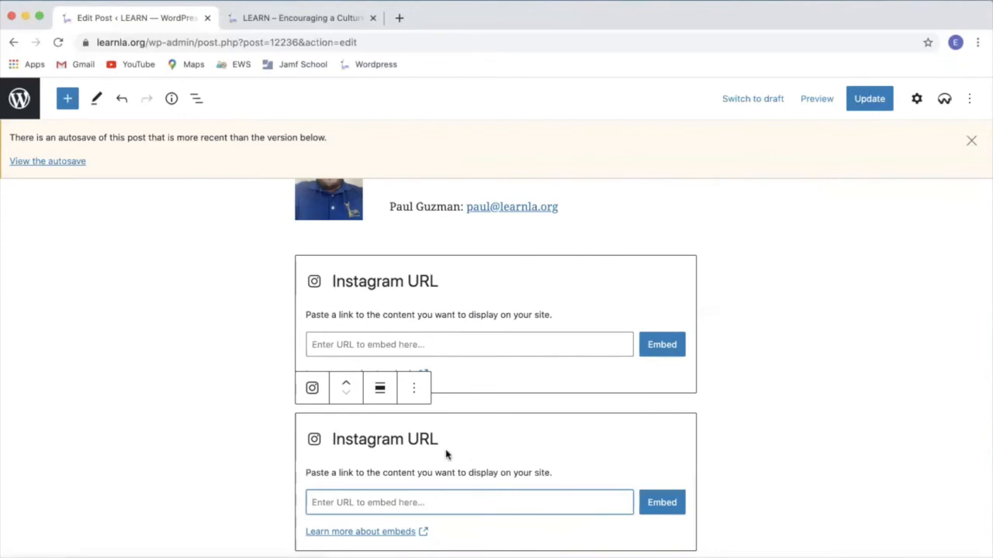
pyautogui.scroll(-3, 446, 454)
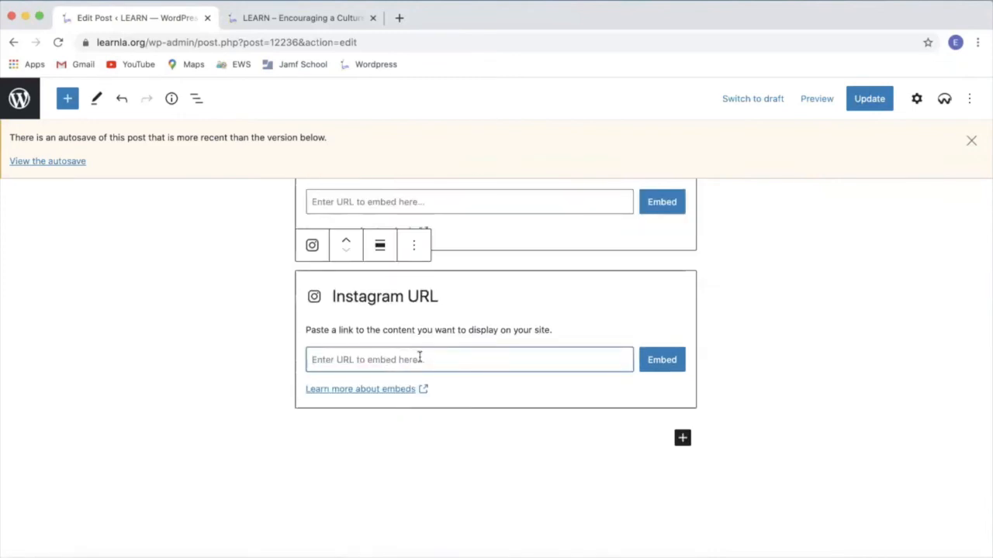
pyautogui.scroll(1, 418, 357)
pyautogui.click(419, 307)
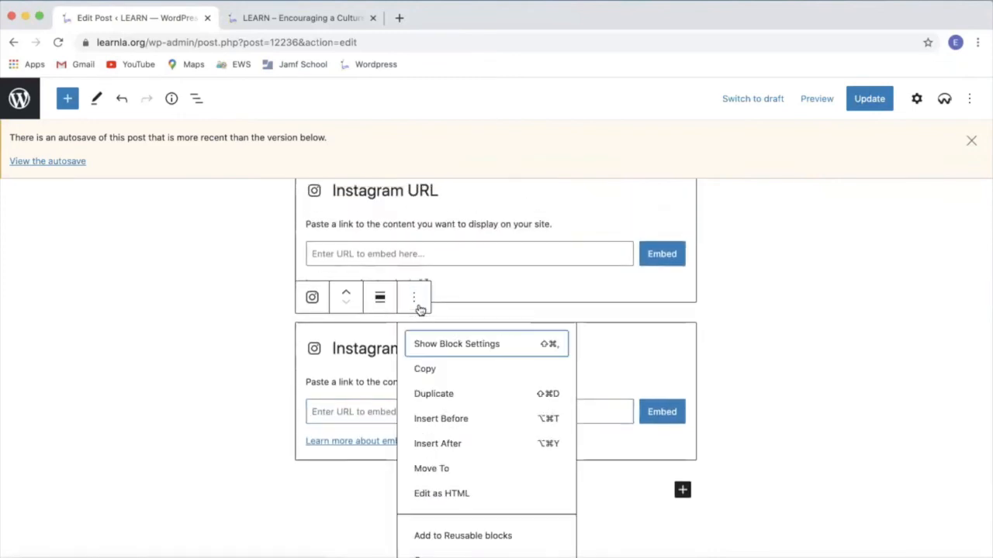
pyautogui.scroll(-2, 458, 443)
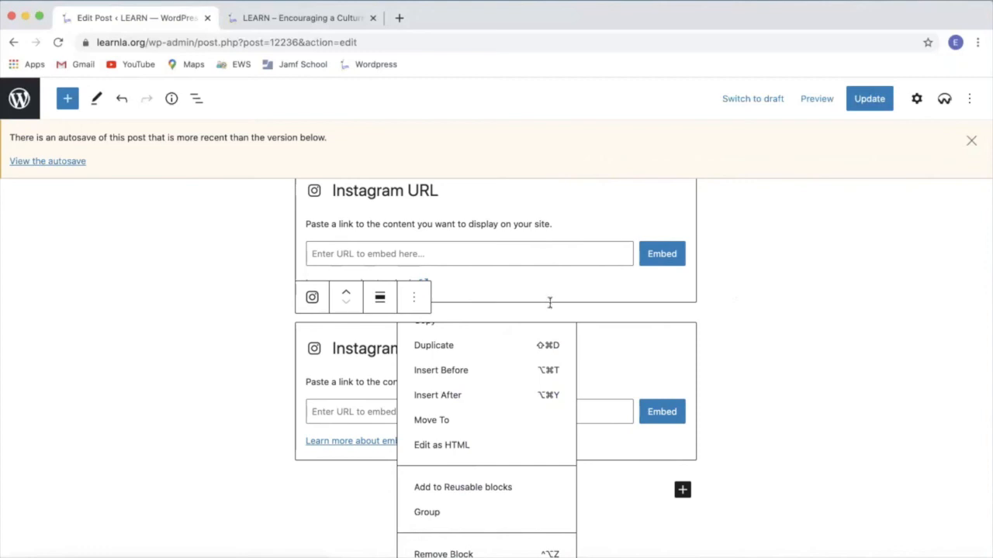
pyautogui.scroll(3, 749, 300)
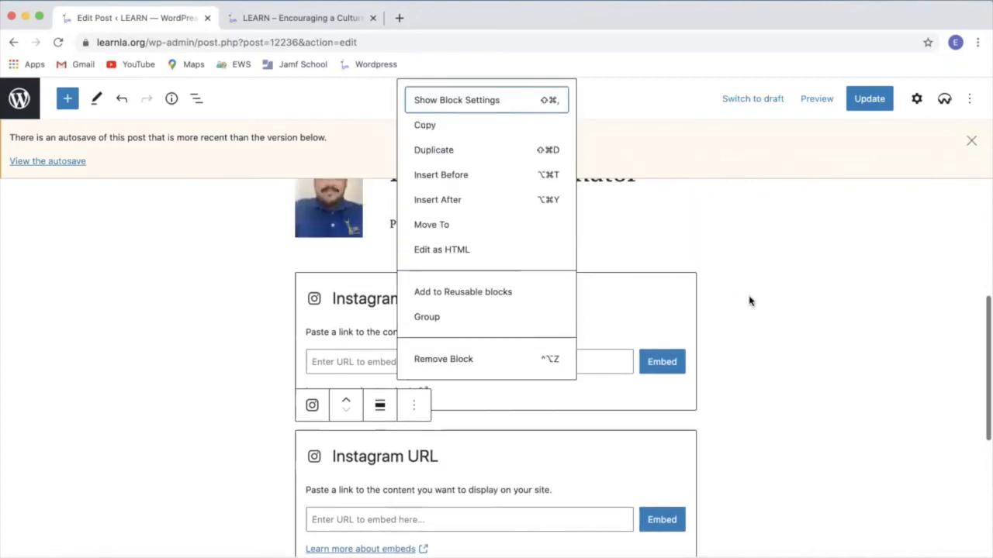
pyautogui.click(721, 376)
pyautogui.scroll(3, 709, 344)
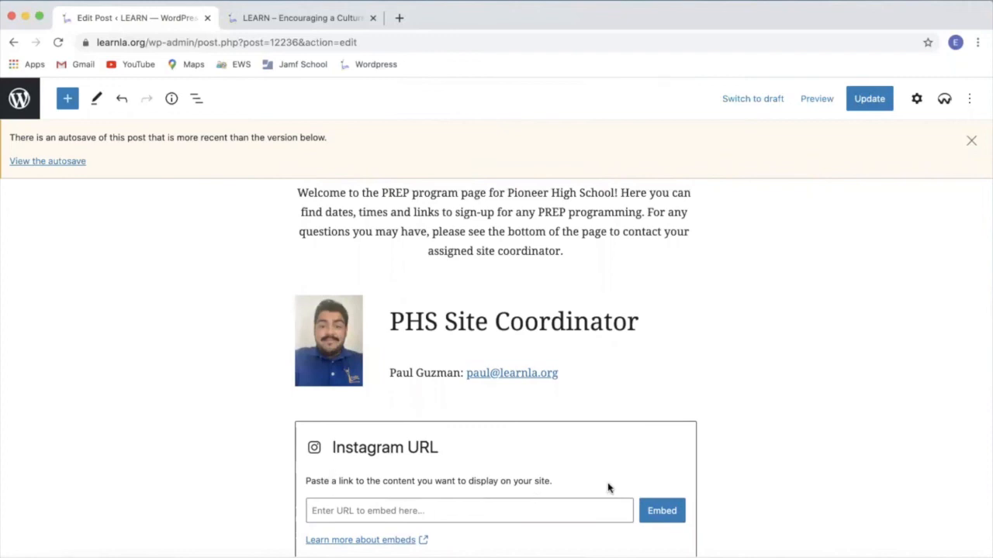
# - Insert two empty blocks before the first Instagram embed, below the site coordinator section
pyautogui.moveTo(466, 271)
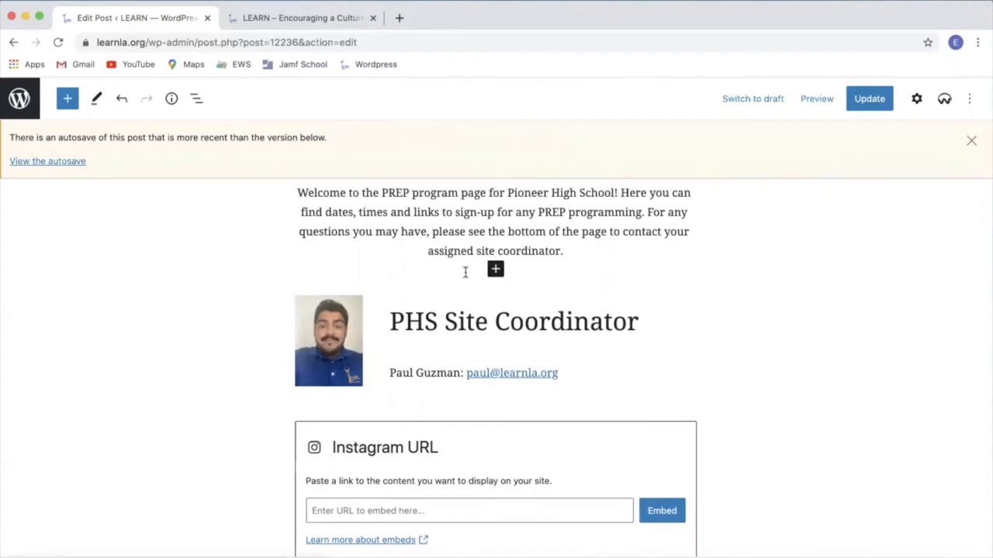
pyautogui.click(519, 445)
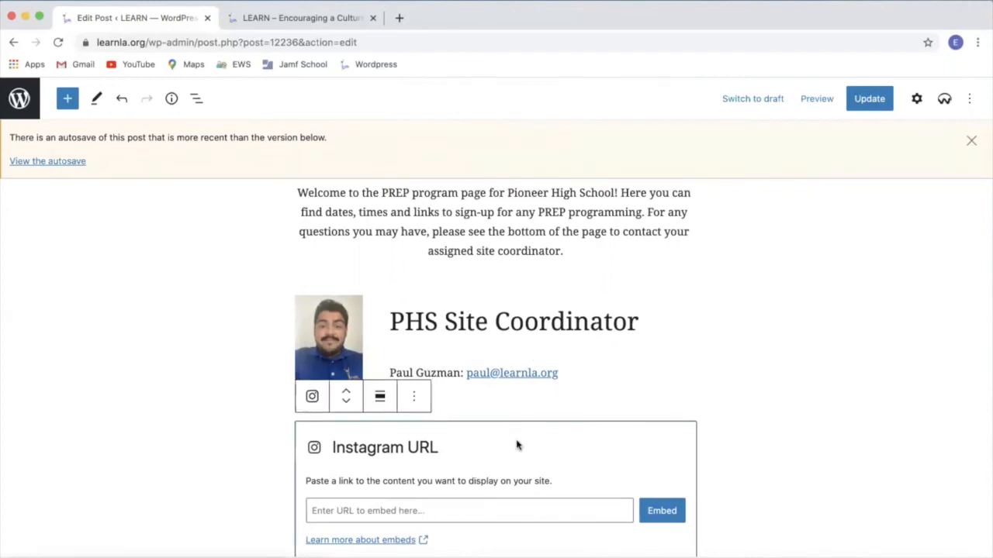
pyautogui.click(415, 397)
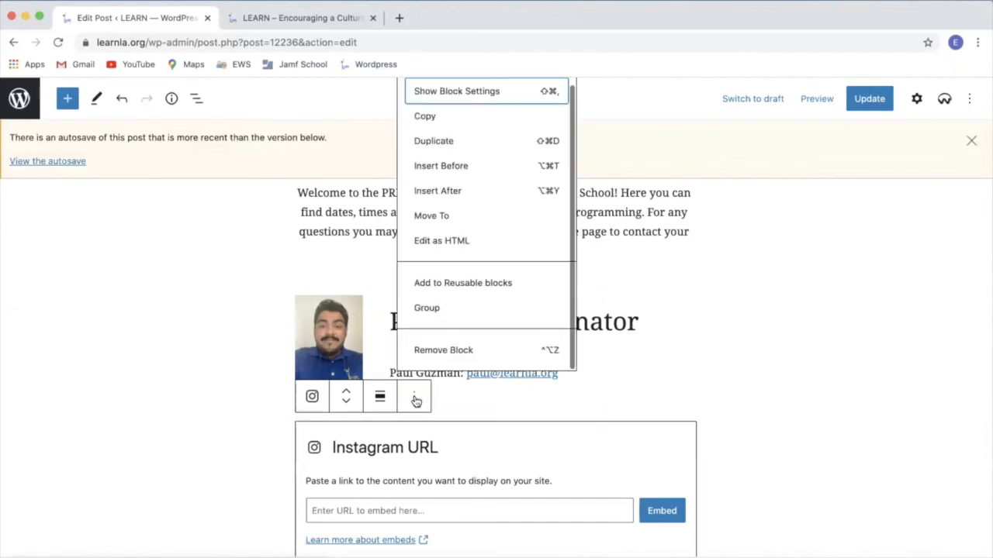
pyautogui.click(470, 170)
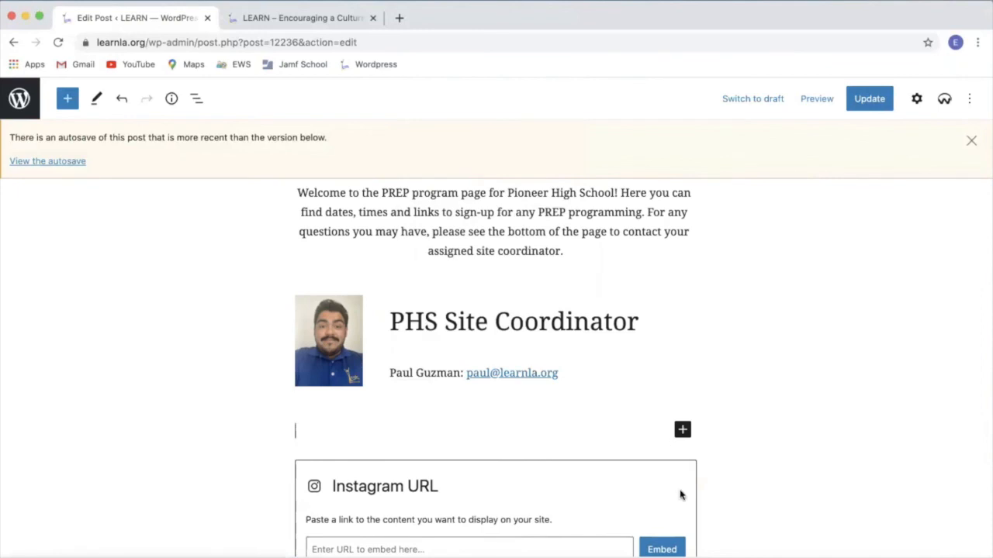
pyautogui.click(411, 437)
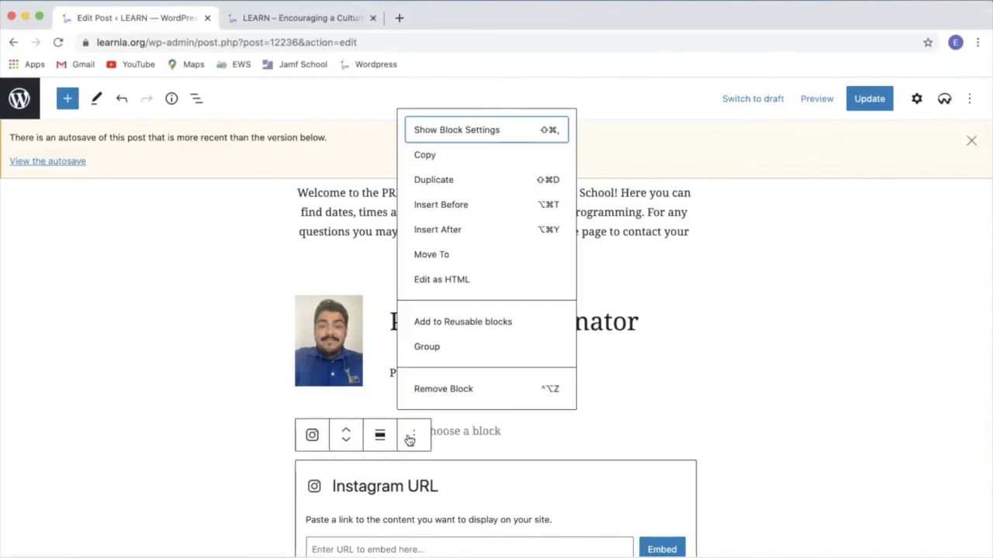
pyautogui.click(453, 208)
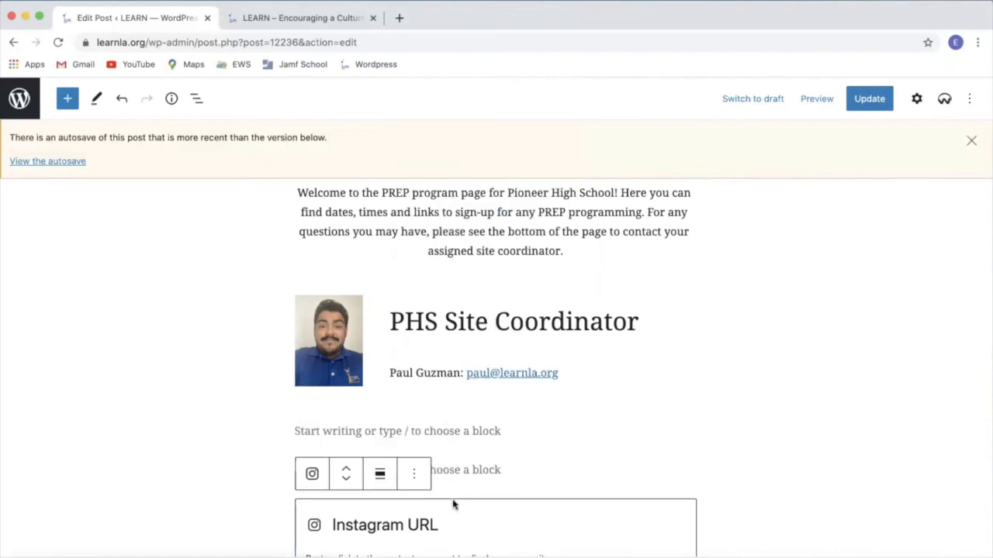
pyautogui.scroll(-2, 577, 396)
pyautogui.click(577, 396)
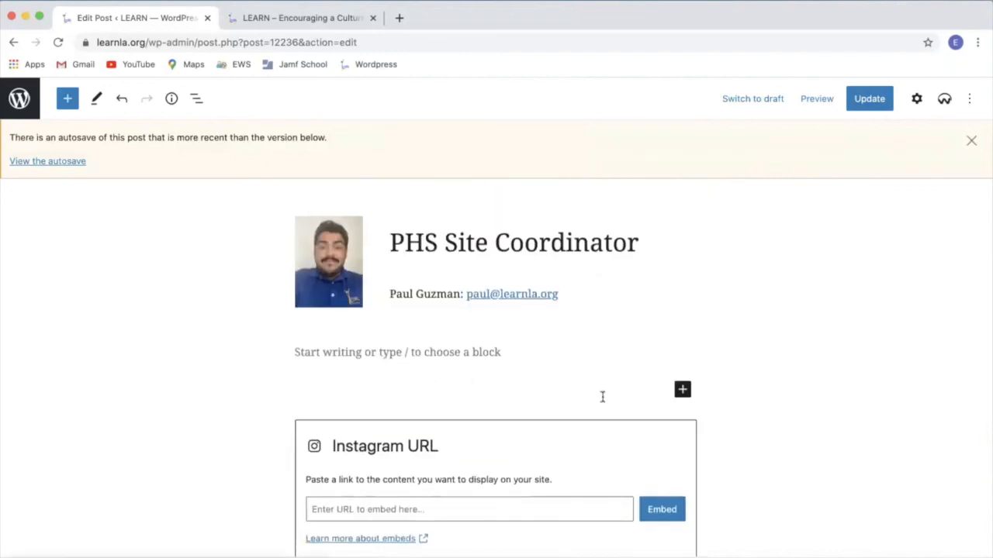
pyautogui.click(669, 361)
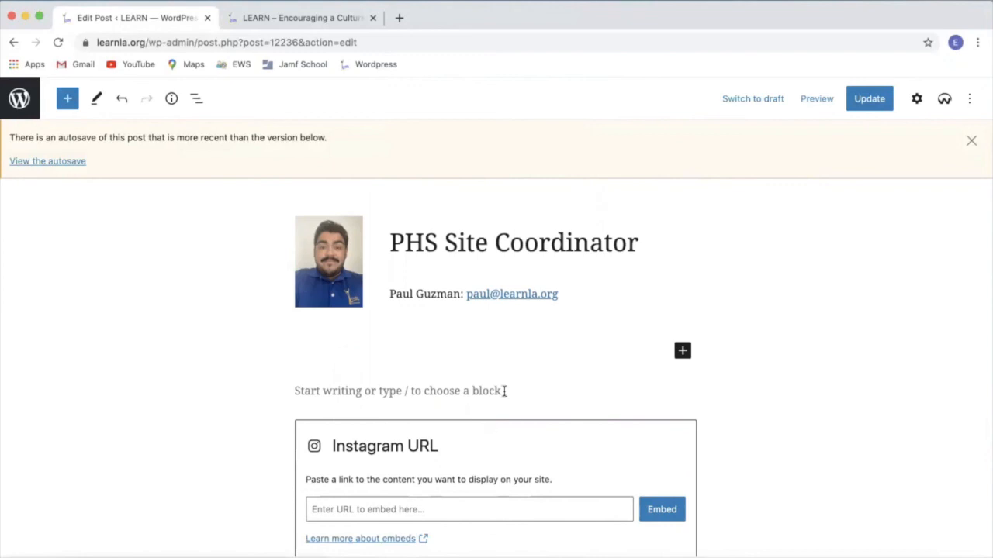
pyautogui.click(684, 354)
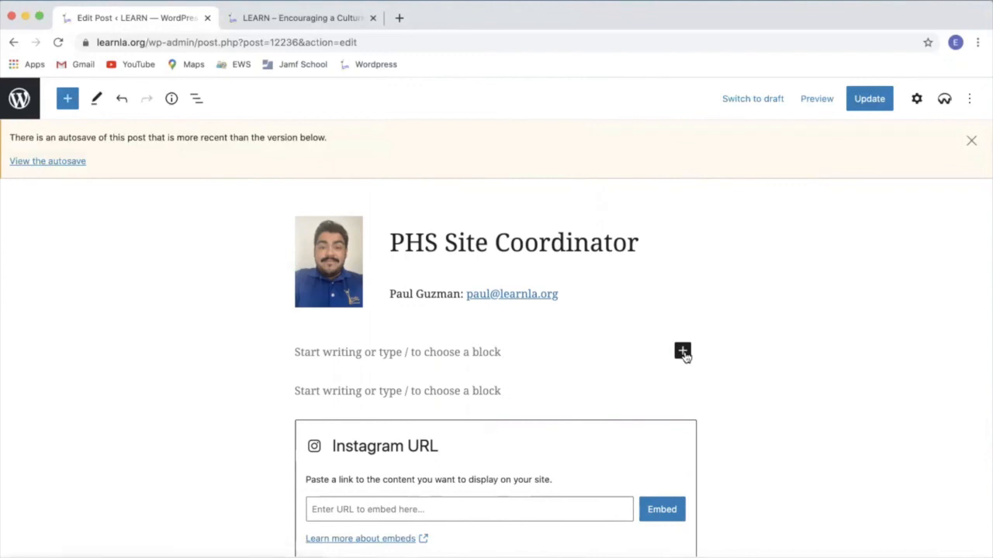
pyautogui.click(769, 419)
# - Move the first Instagram embed block up above the site coordinator section, directly under the welcome paragraph
pyautogui.click(517, 454)
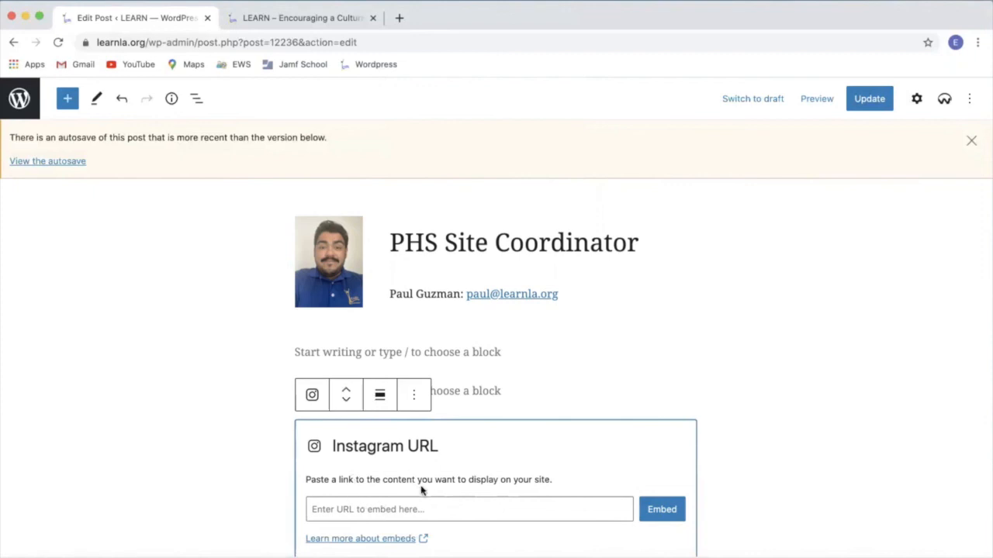
pyautogui.click(346, 396)
pyautogui.click(346, 395)
pyautogui.click(347, 395)
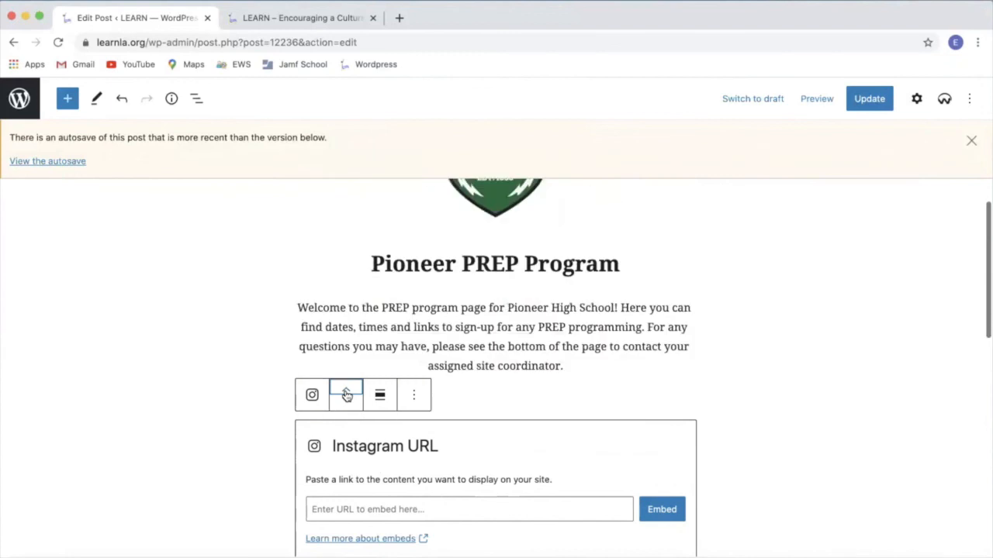
pyautogui.click(347, 402)
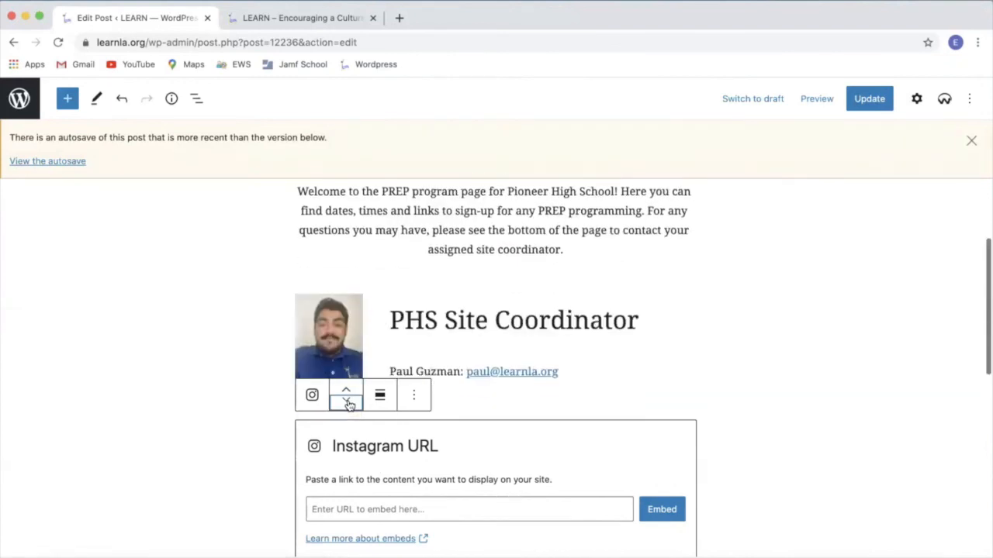
pyautogui.click(347, 402)
pyautogui.click(345, 390)
pyautogui.click(345, 390)
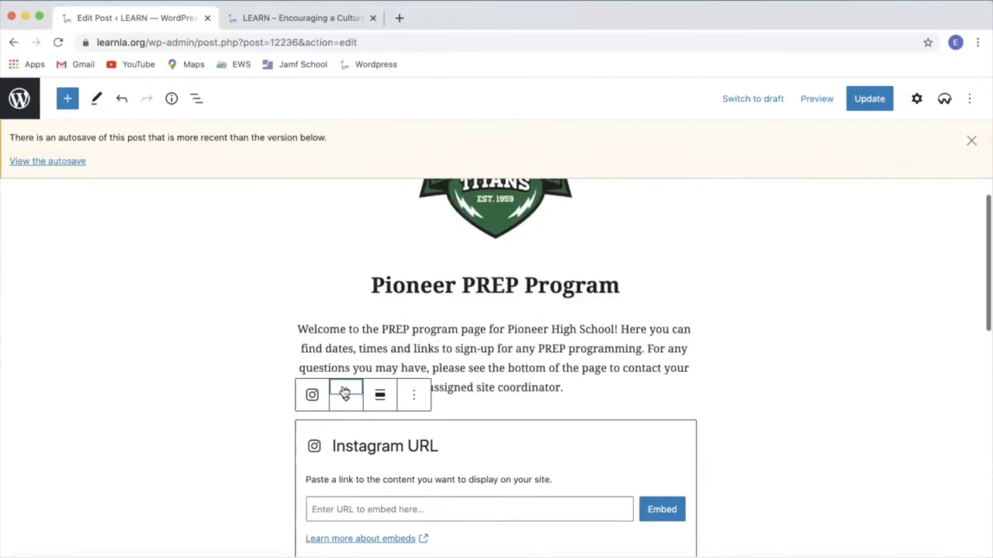
# - Remove both Instagram embed blocks, the one under the welcome paragraph and the one below the empty blocks
pyautogui.click(417, 396)
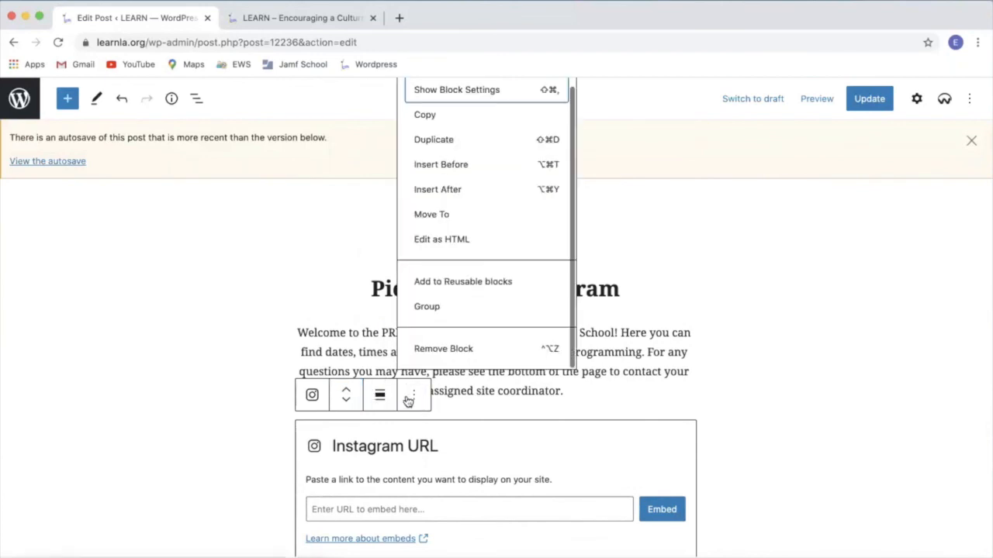
pyautogui.click(435, 349)
pyautogui.scroll(-4, 638, 448)
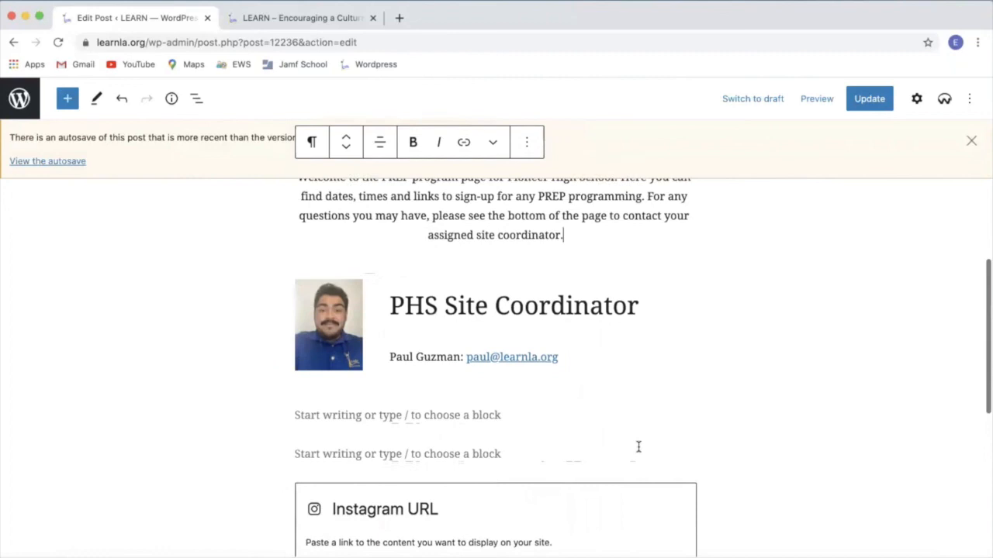
pyautogui.scroll(-3, 638, 448)
pyautogui.click(605, 376)
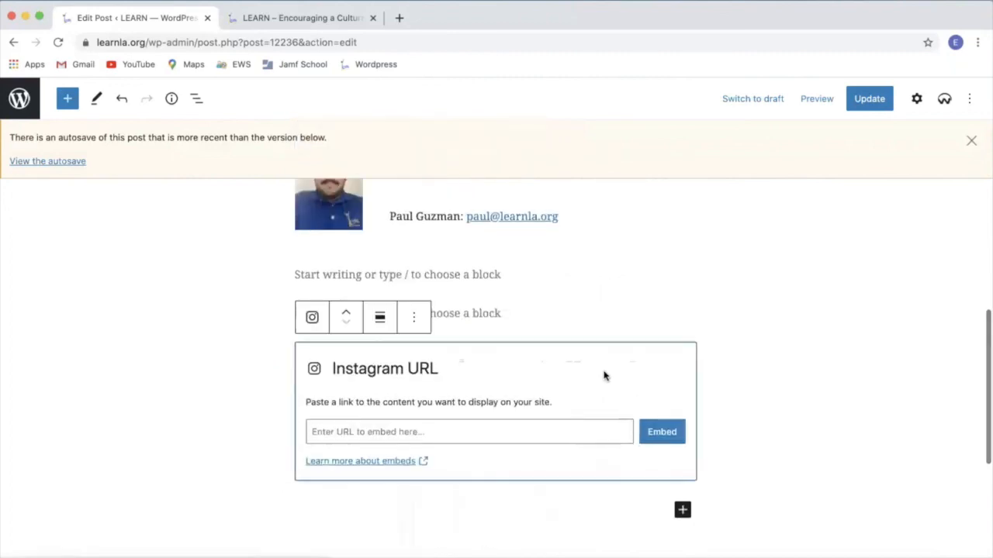
pyautogui.click(415, 320)
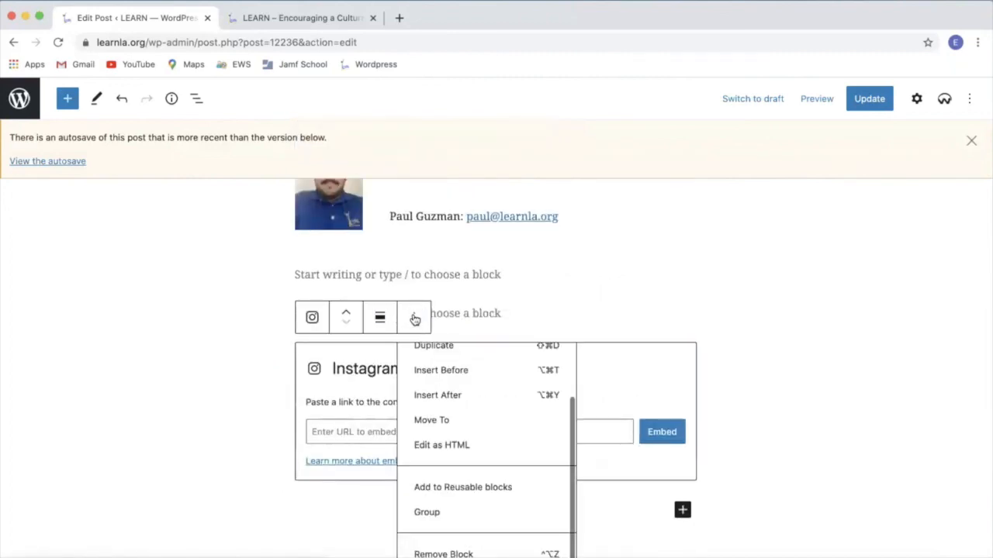
pyautogui.click(453, 554)
# - Look over the remaining post content and update the published post with the changes
pyautogui.scroll(5, 653, 387)
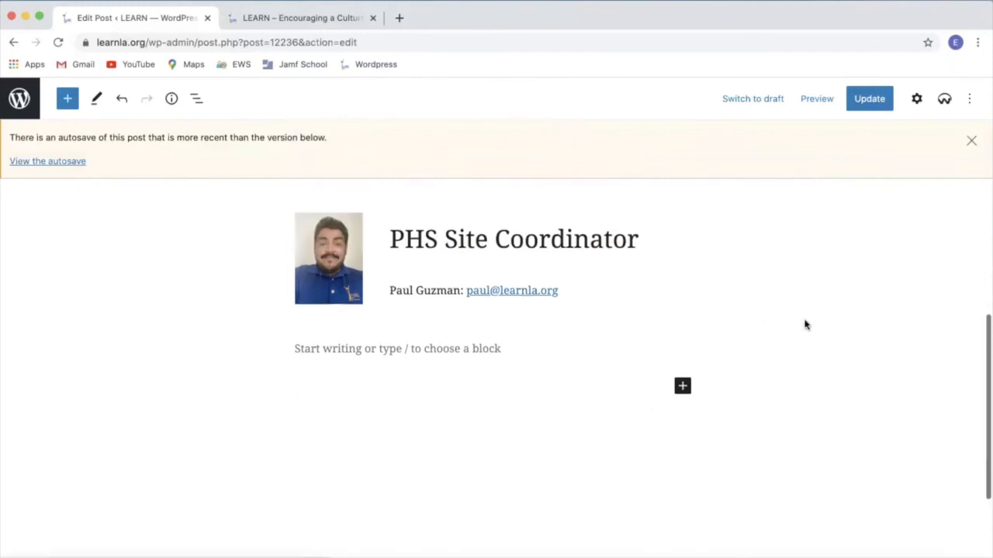
pyautogui.scroll(1, 804, 324)
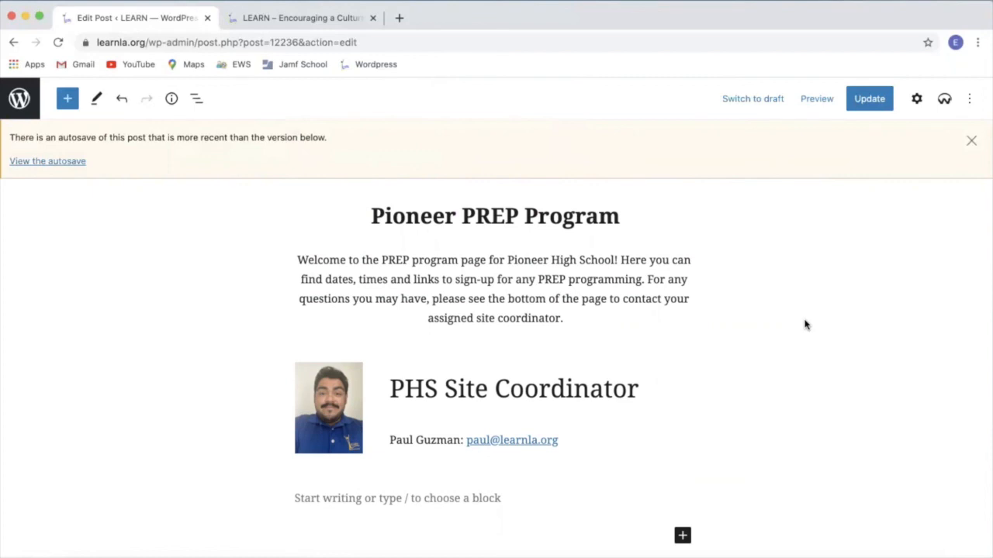
pyautogui.scroll(3, 679, 342)
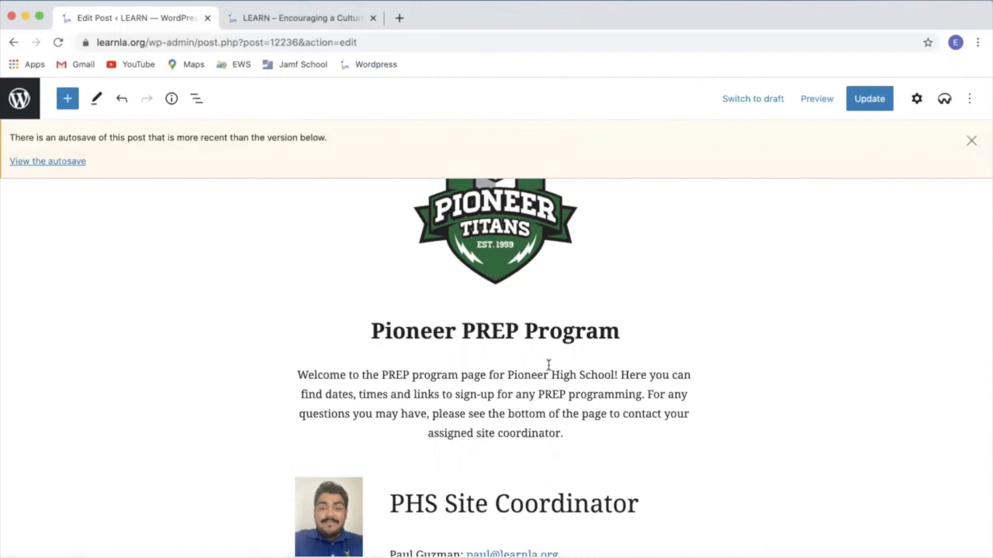
pyautogui.scroll(1, 446, 246)
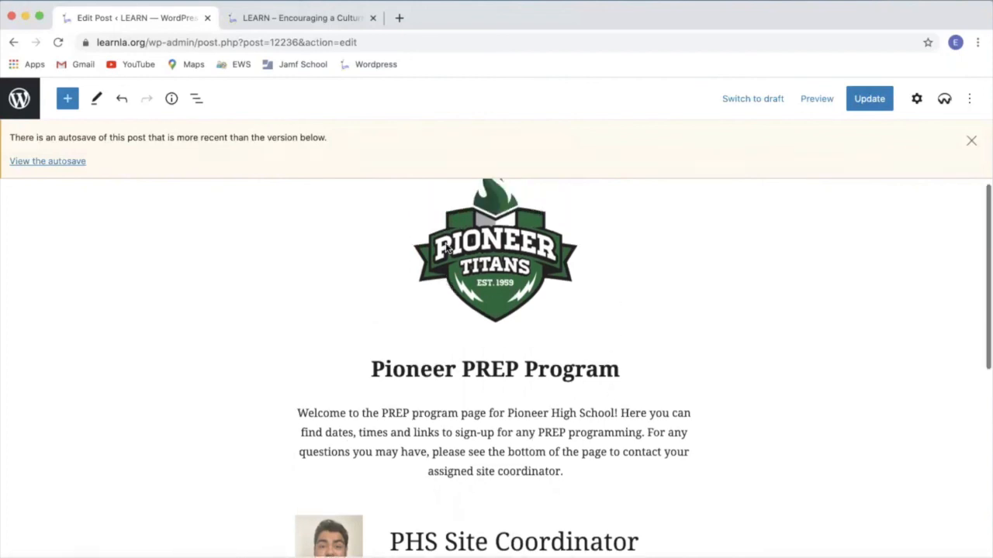
pyautogui.scroll(-3, 446, 247)
pyautogui.scroll(-3, 446, 247)
pyautogui.scroll(5, 446, 247)
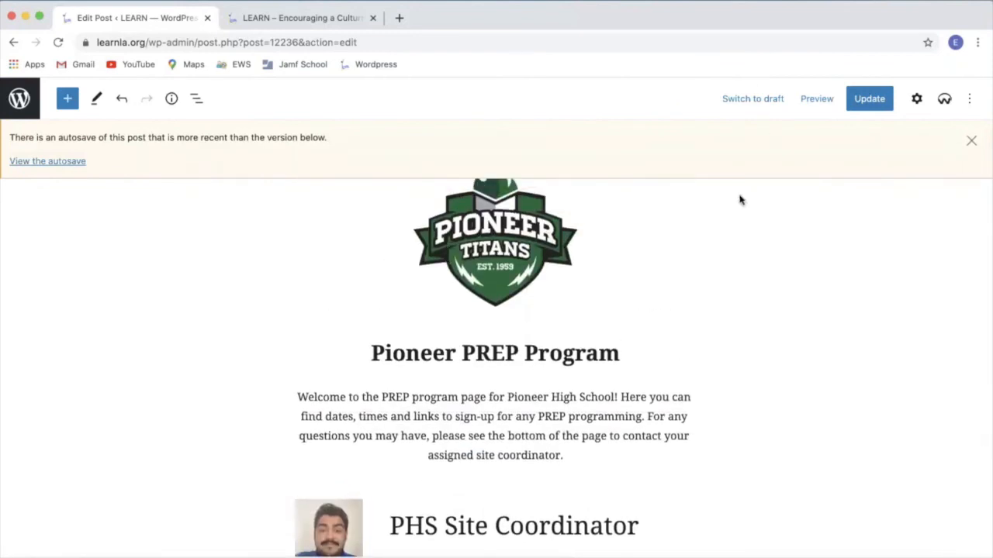
pyautogui.click(870, 99)
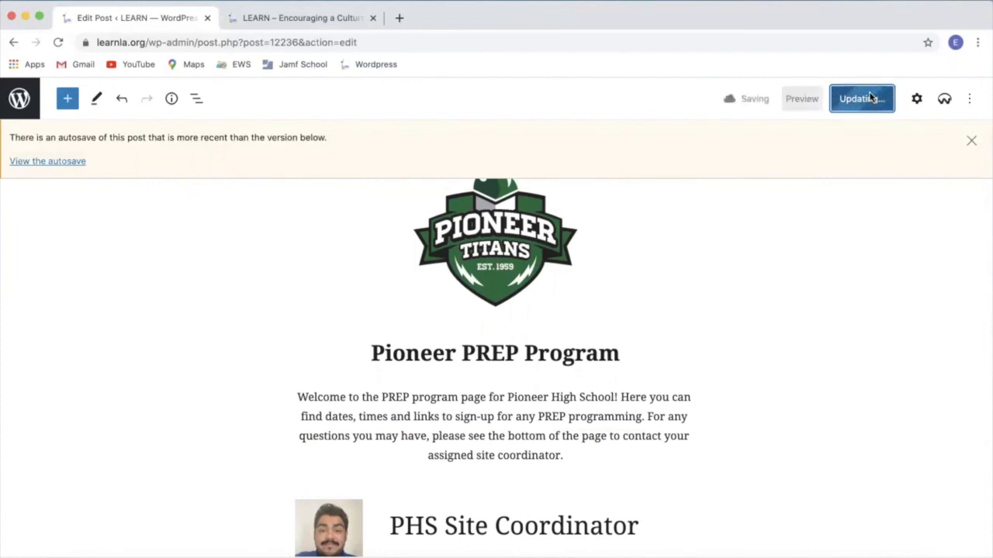